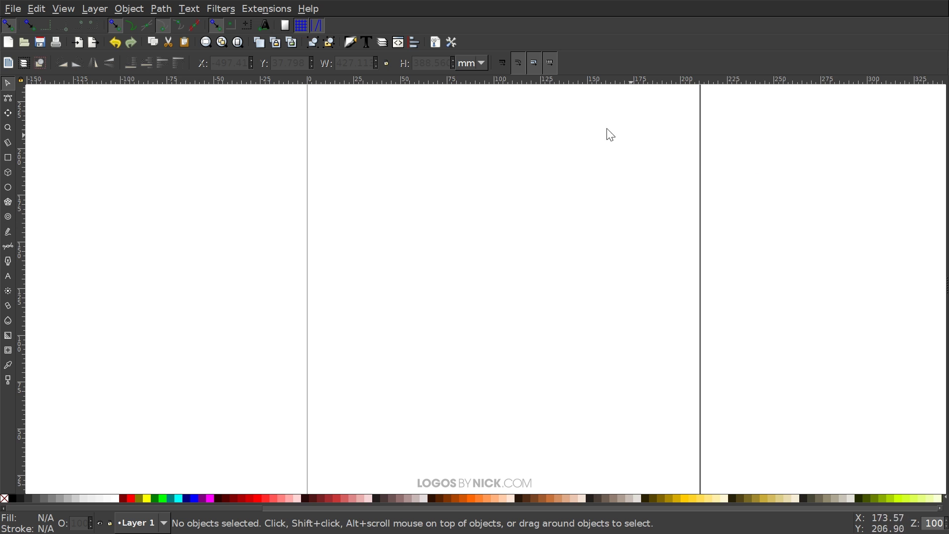
Step: In Document Properties, set display units to px and hide the page border
{"action": "left_click", "coordinate": [13, 9]}
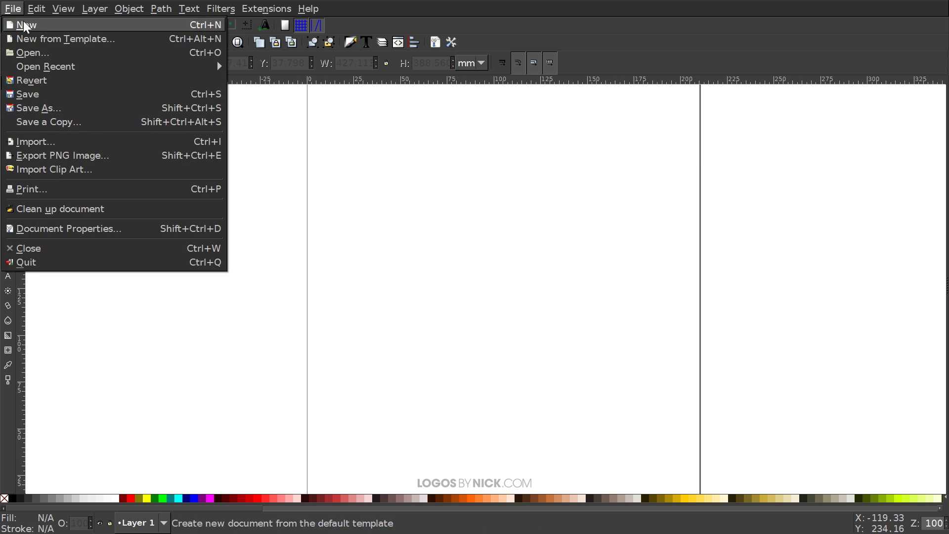
{"action": "mouse_move", "coordinate": [13, 8]}
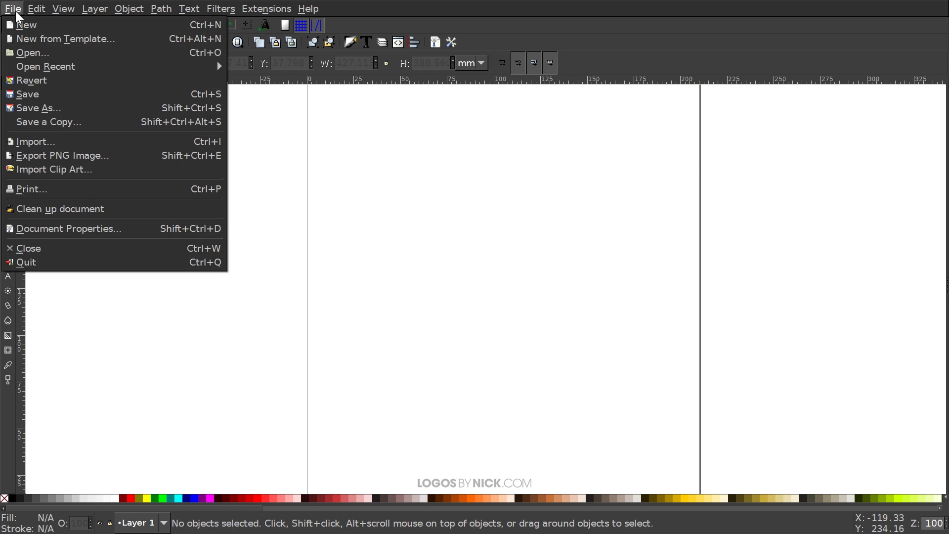
{"action": "left_click", "coordinate": [65, 228]}
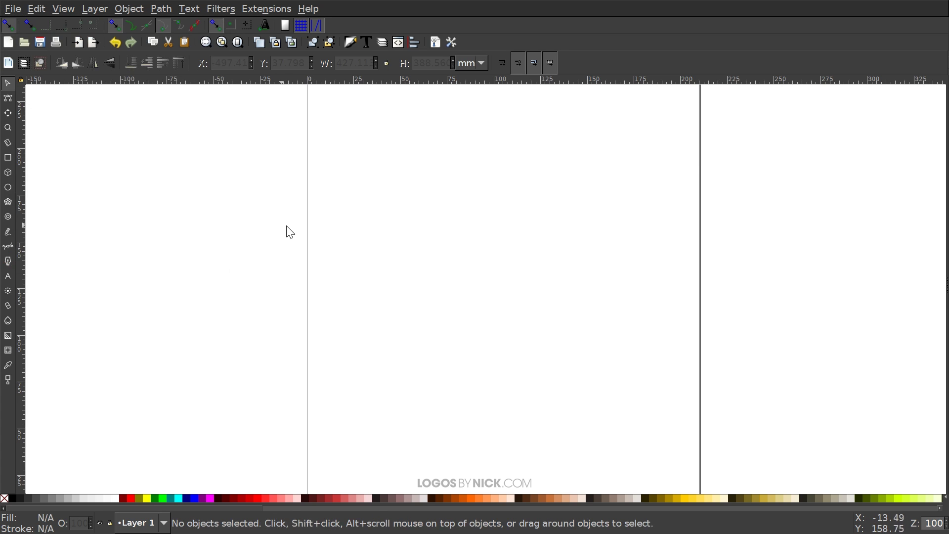
{"action": "left_click", "coordinate": [12, 9]}
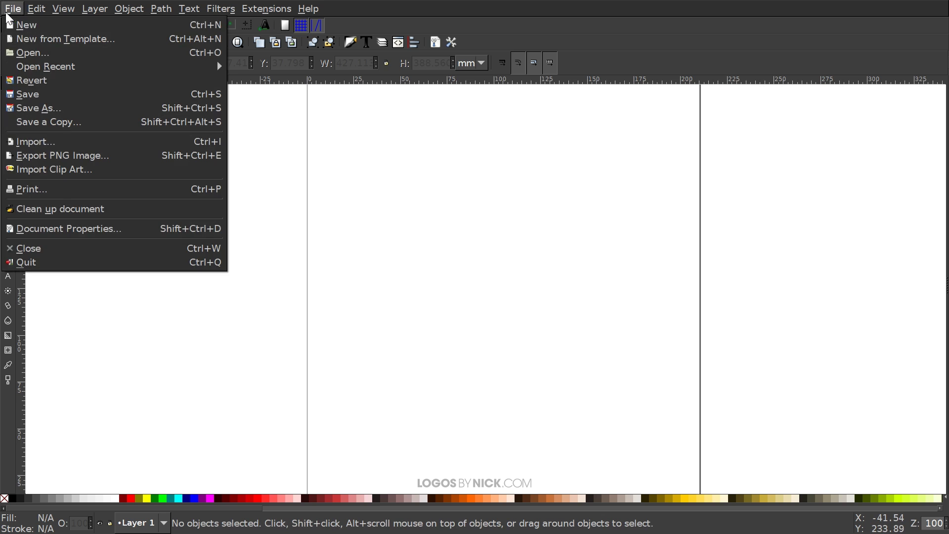
{"action": "left_click", "coordinate": [52, 230]}
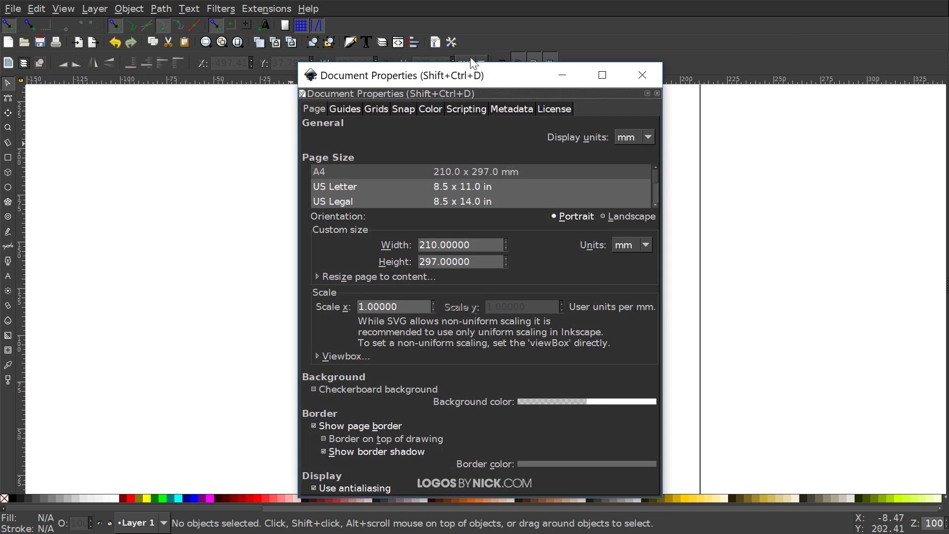
{"action": "left_click", "coordinate": [596, 97]}
{"action": "left_click", "coordinate": [600, 77]}
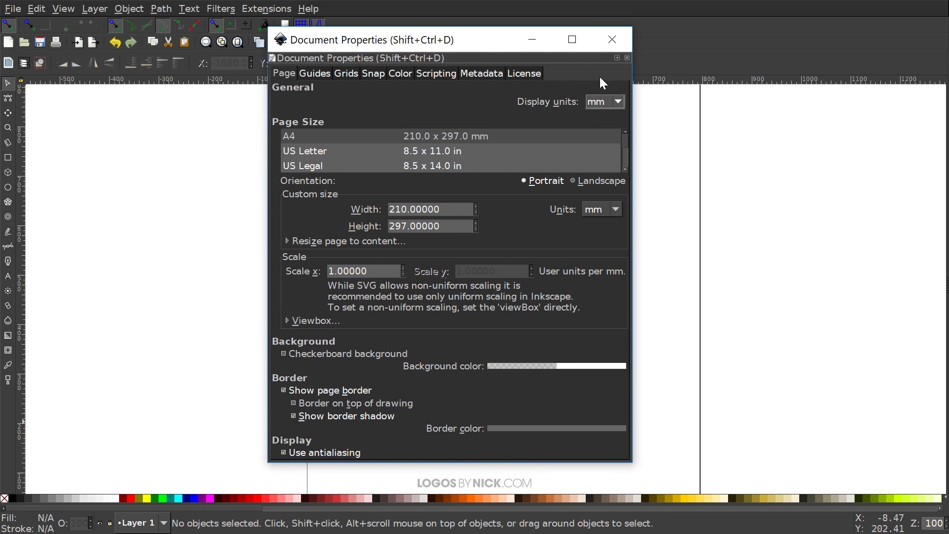
{"action": "left_click", "coordinate": [297, 391]}
{"action": "left_click", "coordinate": [617, 38]}
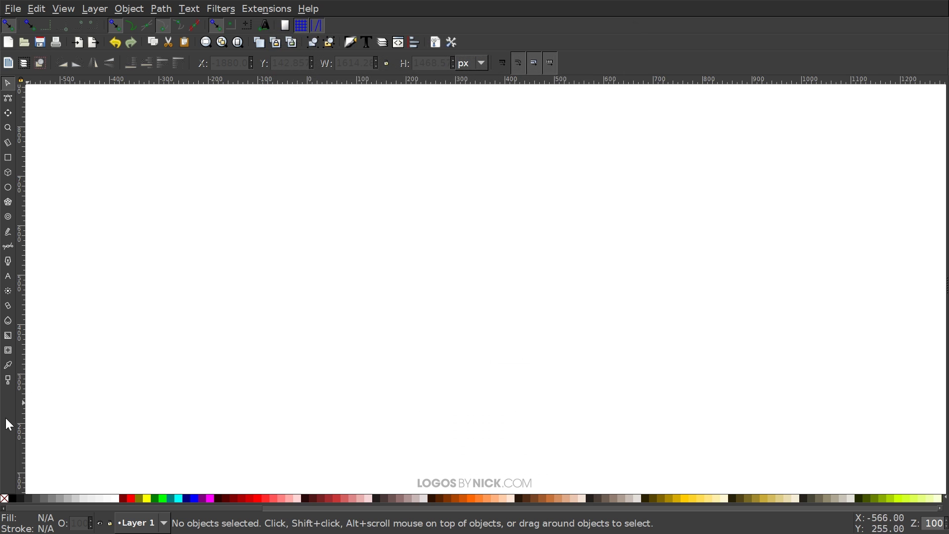
Step: Zoom to 1:1, then dock Align and Distribute (relative to last selected) and Fill and Stroke
{"action": "left_click", "coordinate": [66, 10]}
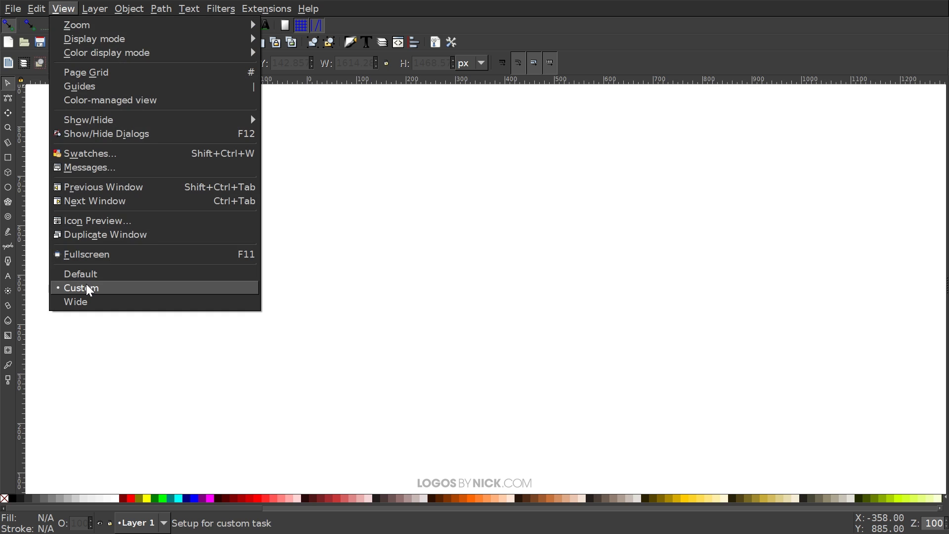
{"action": "mouse_move", "coordinate": [76, 25]}
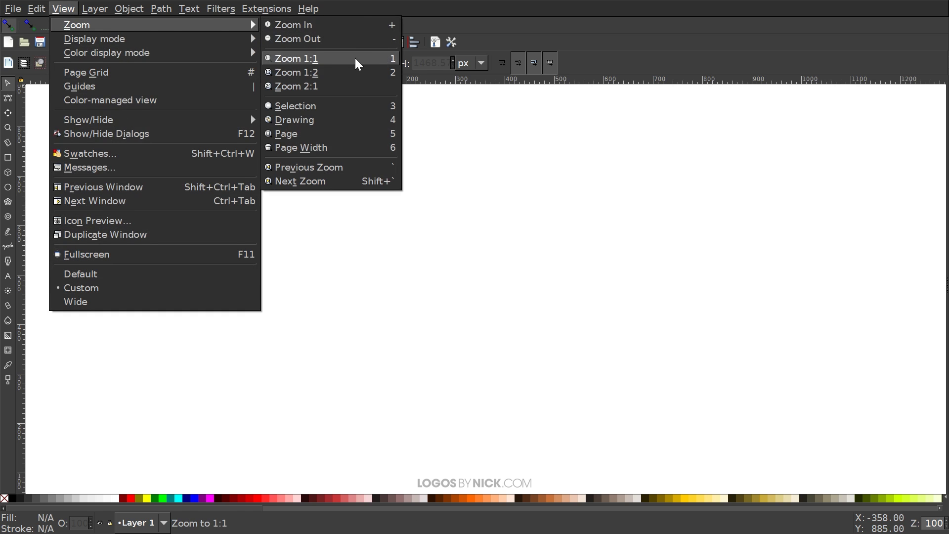
{"action": "left_click", "coordinate": [356, 59]}
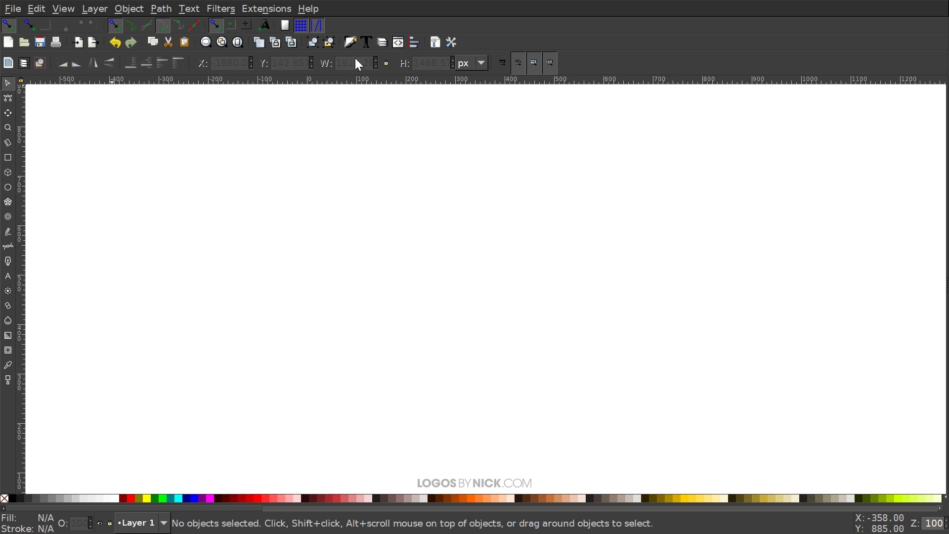
{"action": "left_click", "coordinate": [414, 41]}
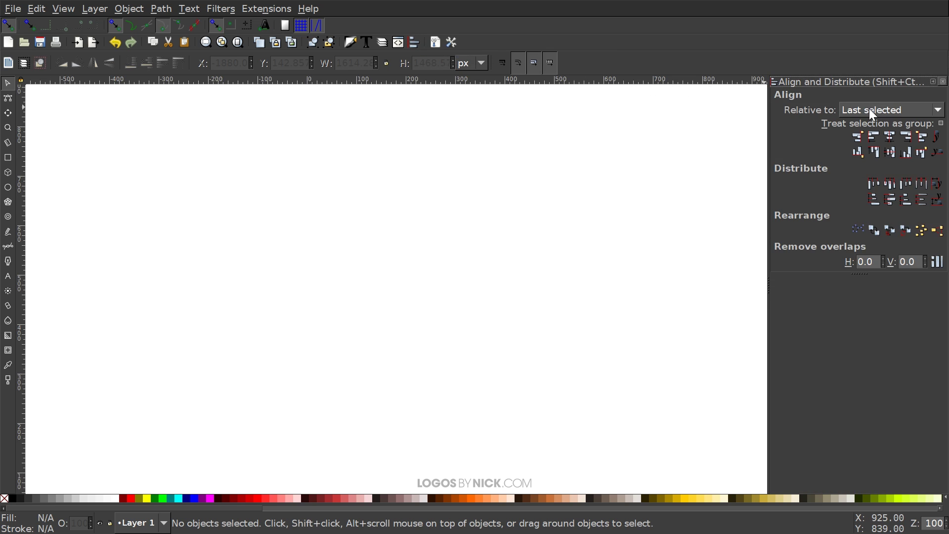
{"action": "left_click", "coordinate": [869, 109]}
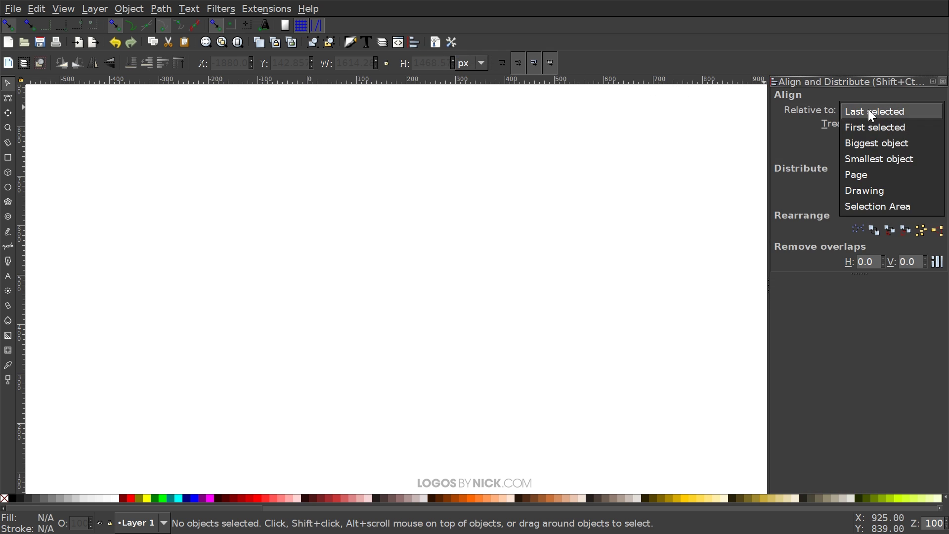
{"action": "left_click", "coordinate": [894, 111]}
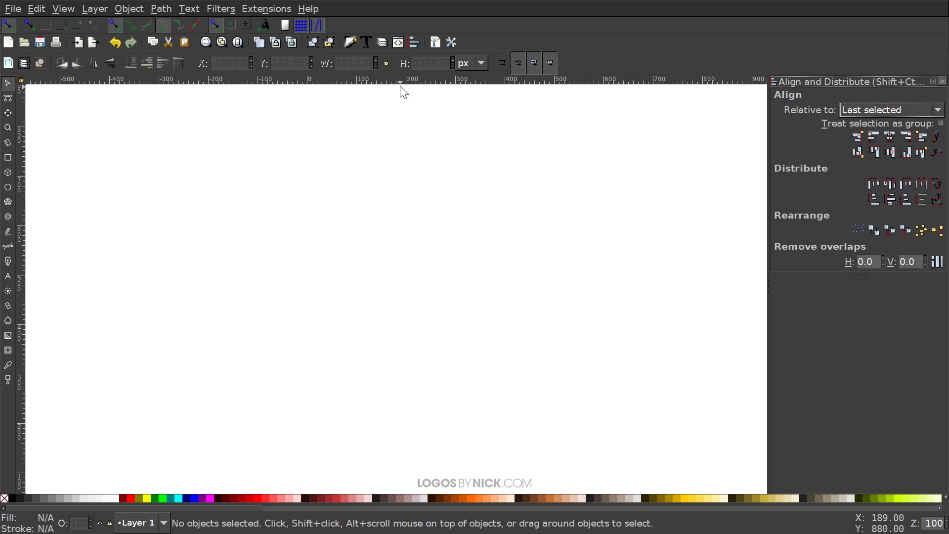
{"action": "left_click", "coordinate": [350, 42]}
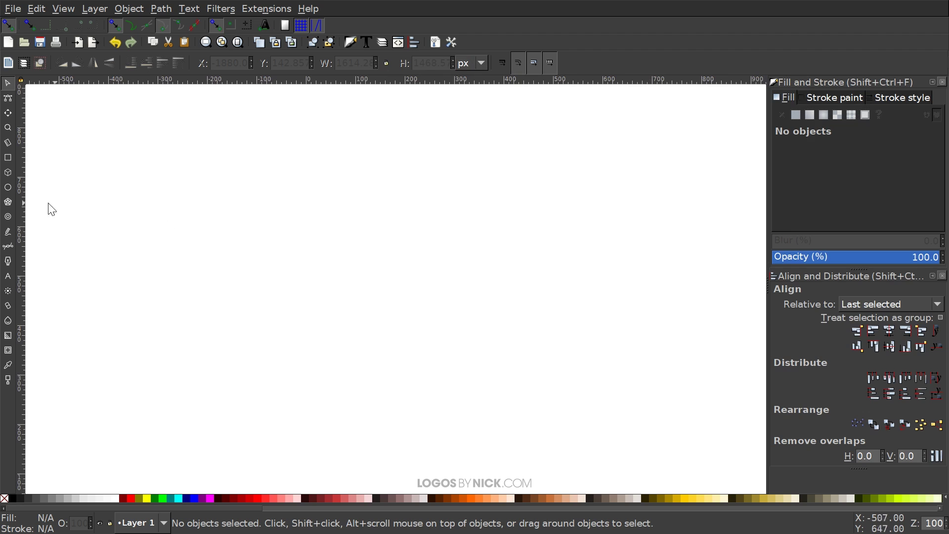
Step: Draw a large constrained circle, about 566 px across, near the page centre
{"action": "left_click", "coordinate": [8, 187]}
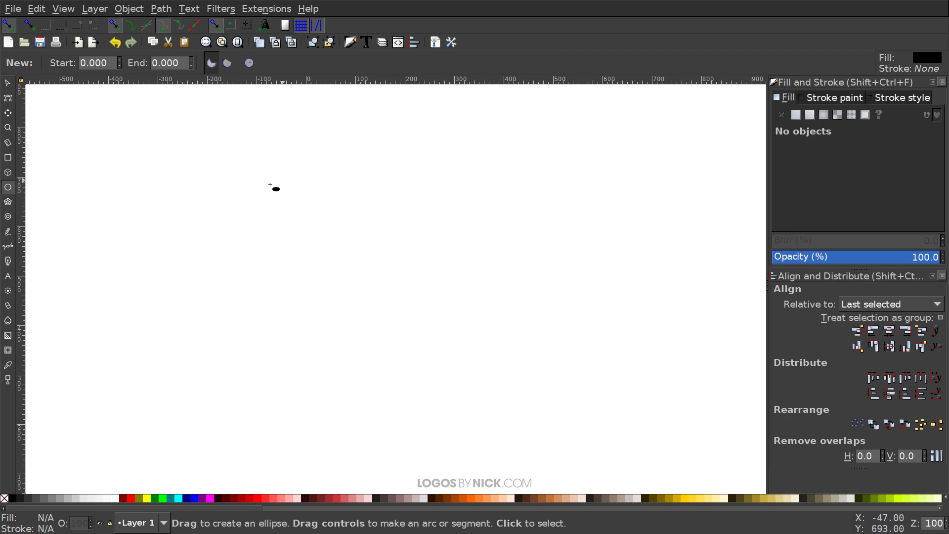
{"action": "key", "text": "ctrl"}
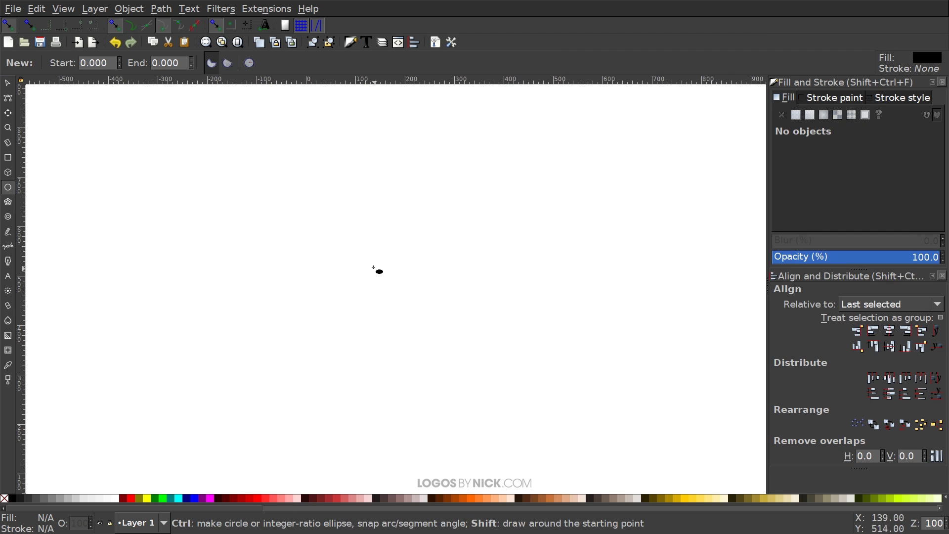
{"action": "mouse_move", "coordinate": [371, 266]}
{"action": "left_mouse_down"}
{"action": "mouse_move", "coordinate": [516, 387]}
{"action": "mouse_move", "coordinate": [503, 392]}
{"action": "left_mouse_up"}
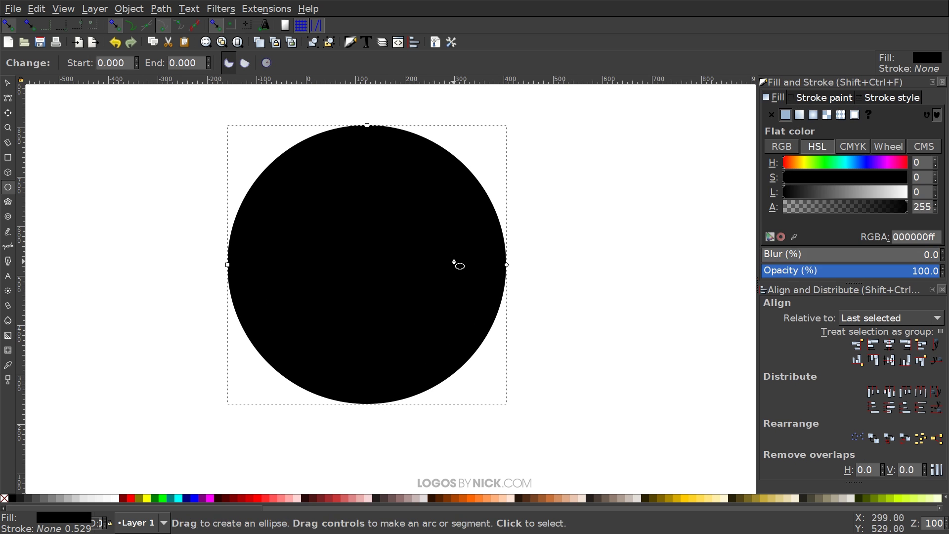
{"action": "scroll", "coordinate": [456, 263], "scroll_direction": "up", "scroll_amount": 2}
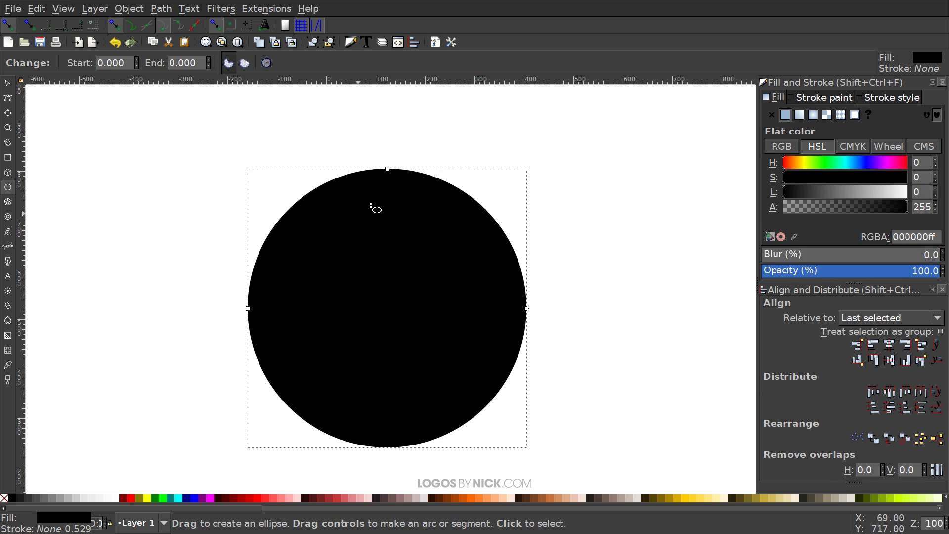
Step: Give the circle no fill, a black stroke and a 2 px stroke width
{"action": "left_click", "coordinate": [4, 497]}
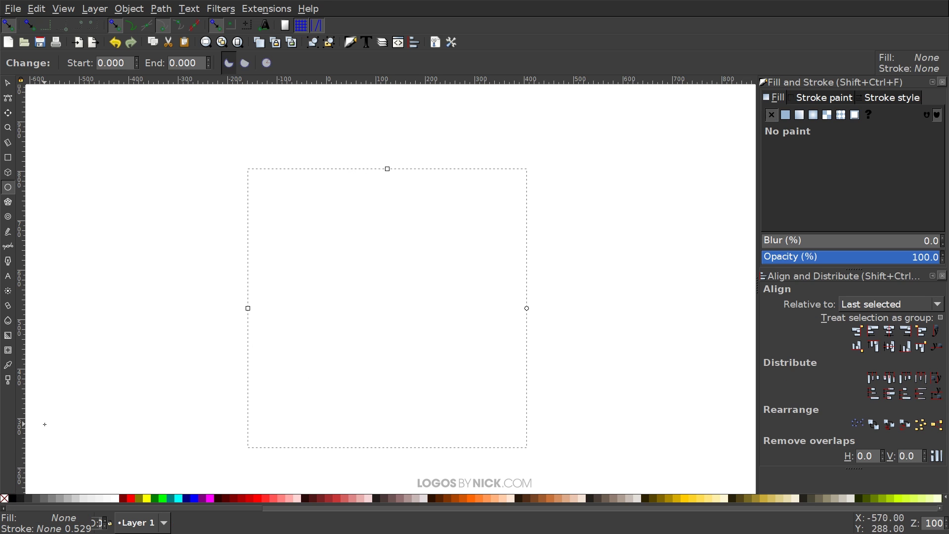
{"action": "key", "text": "shift"}
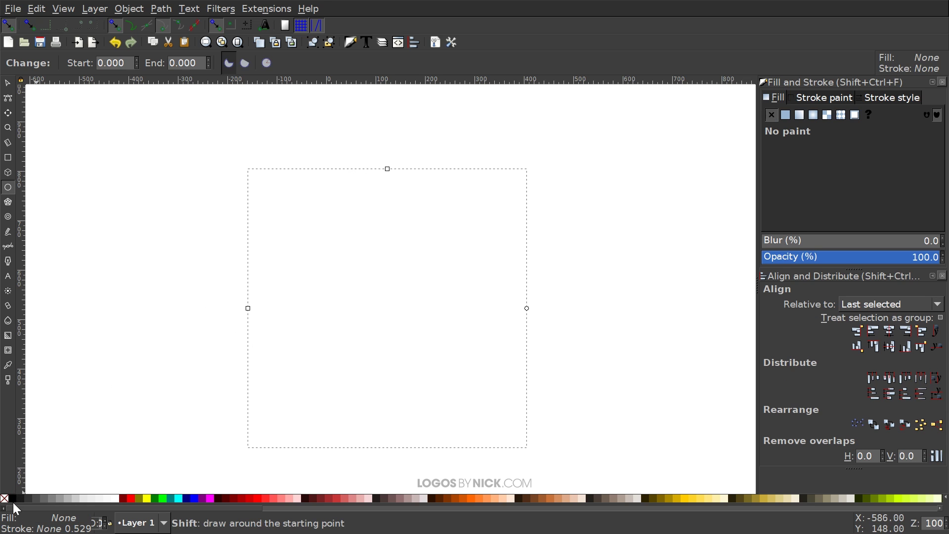
{"action": "left_click", "coordinate": [12, 498], "text": "shift"}
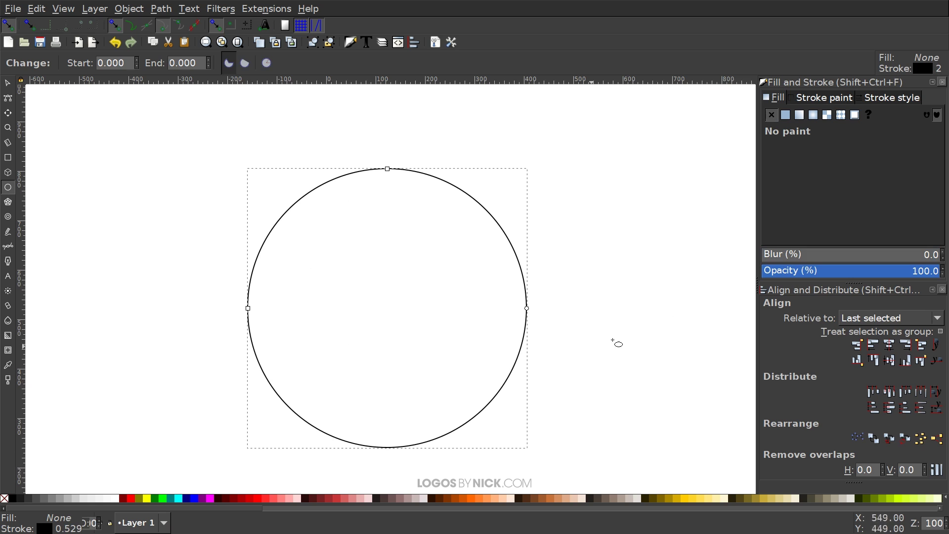
{"action": "left_click_drag", "start_coordinate": [522, 196], "coordinate": [534, 189]}
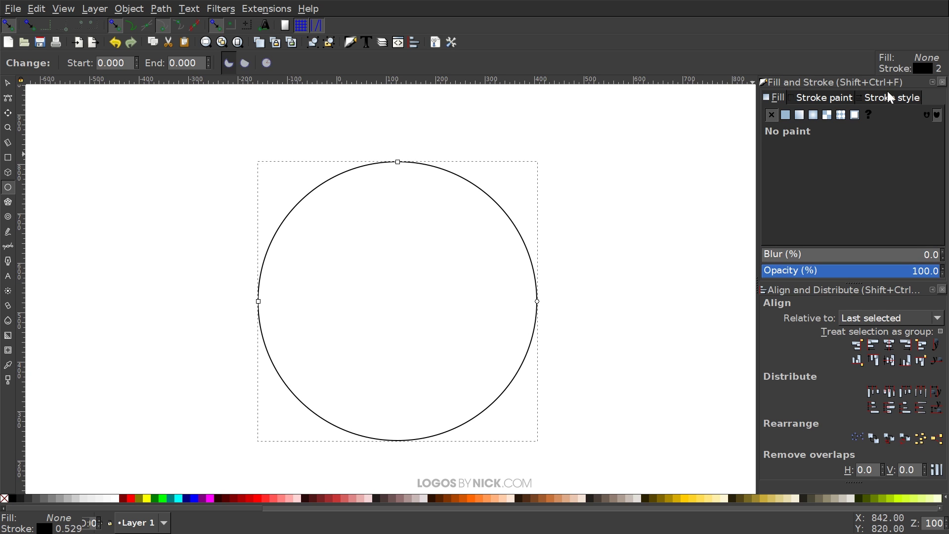
{"action": "left_click", "coordinate": [880, 97]}
{"action": "left_click", "coordinate": [901, 116]}
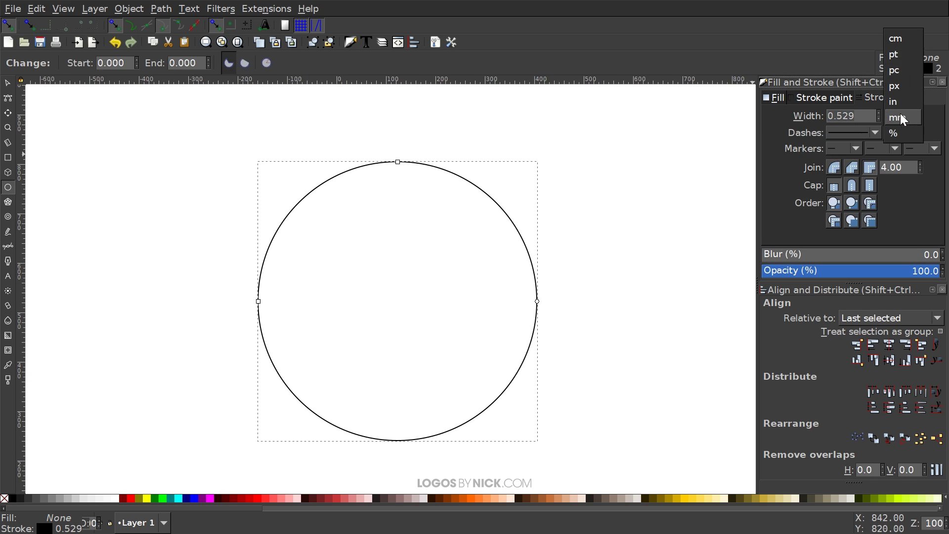
{"action": "left_click", "coordinate": [905, 87]}
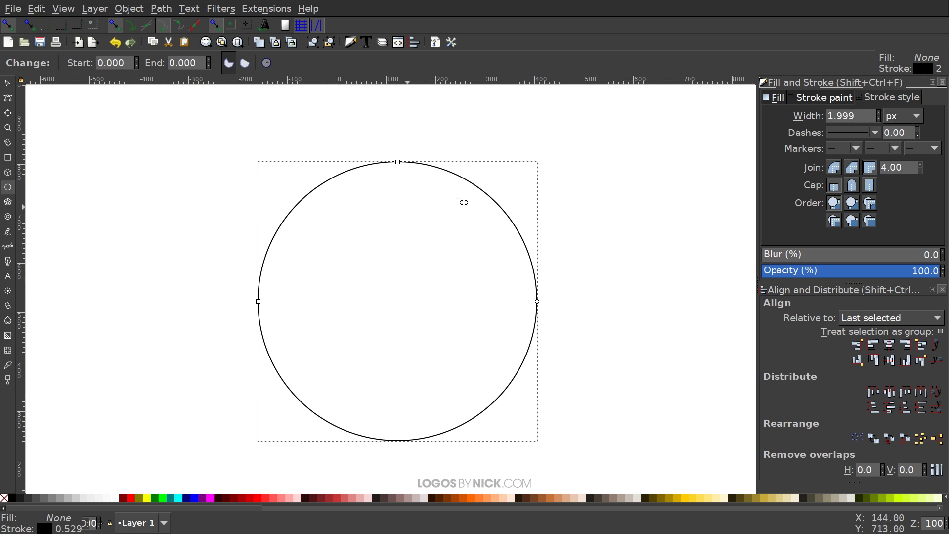
{"action": "type", "text": "2"}
{"action": "key", "text": "Return"}
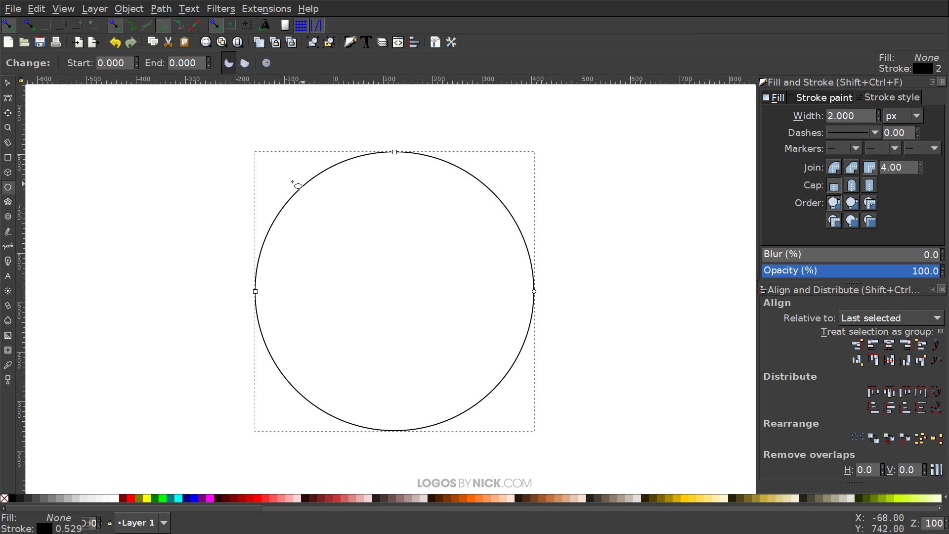
Step: With stroke scaling off, duplicate the circle and shrink the copy to a centred 102 px circle
{"action": "left_click", "coordinate": [8, 82]}
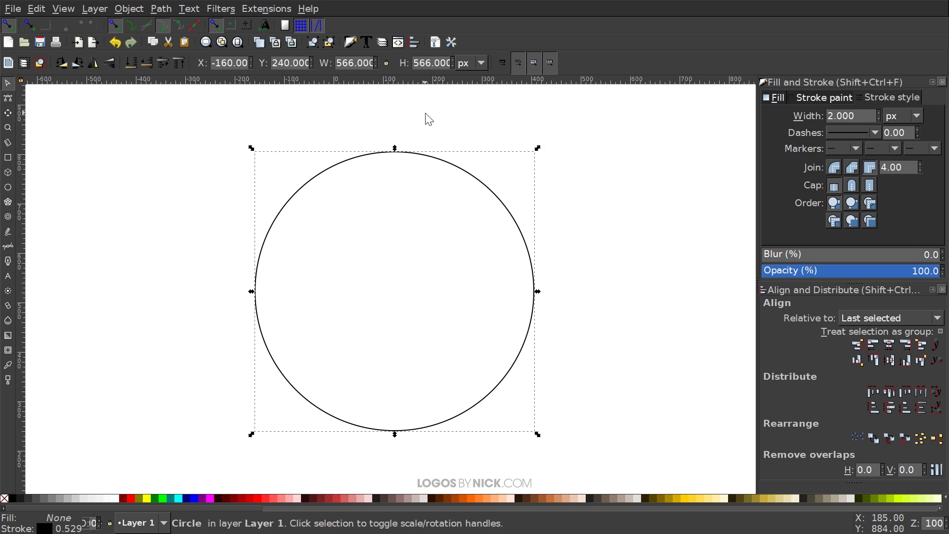
{"action": "left_click", "coordinate": [506, 62]}
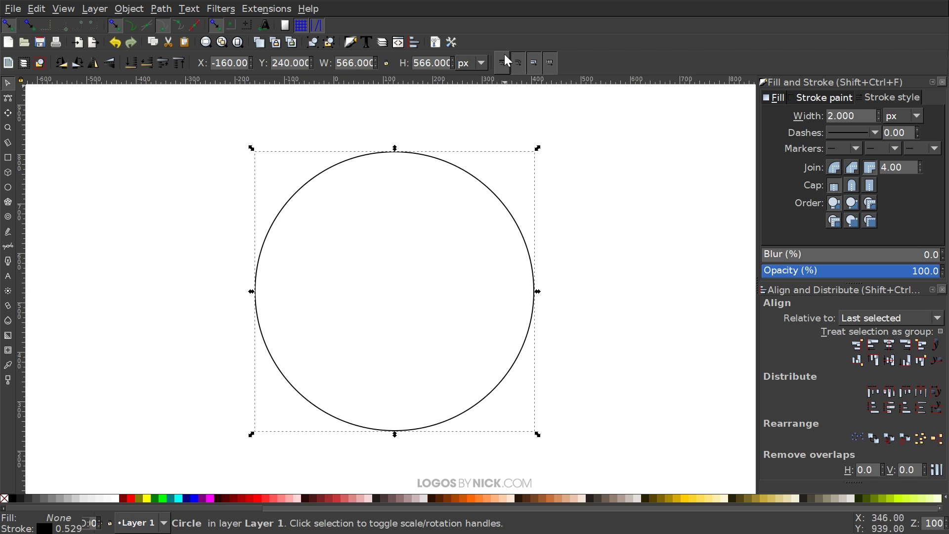
{"action": "right_click", "coordinate": [365, 157]}
{"action": "left_click", "coordinate": [394, 244]}
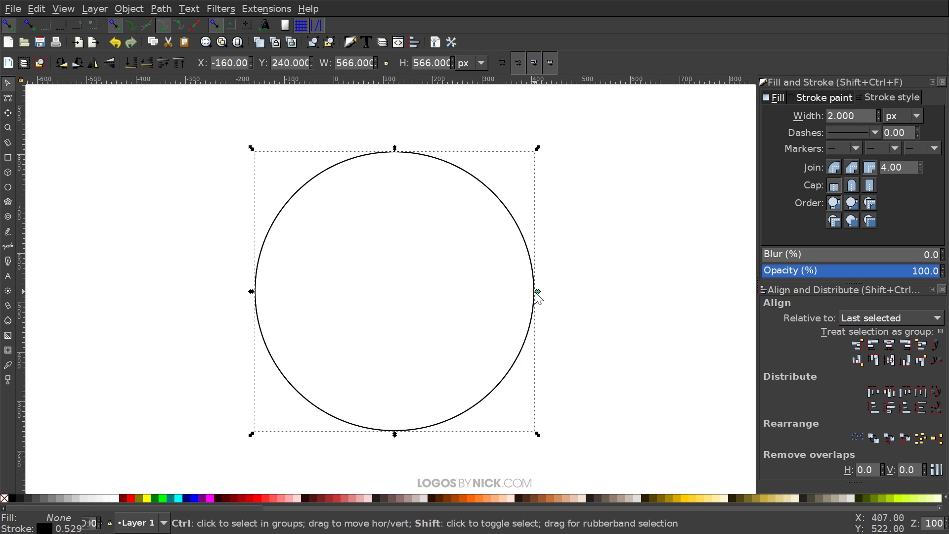
{"action": "left_click_drag", "start_coordinate": [536, 292], "coordinate": [422, 294]}
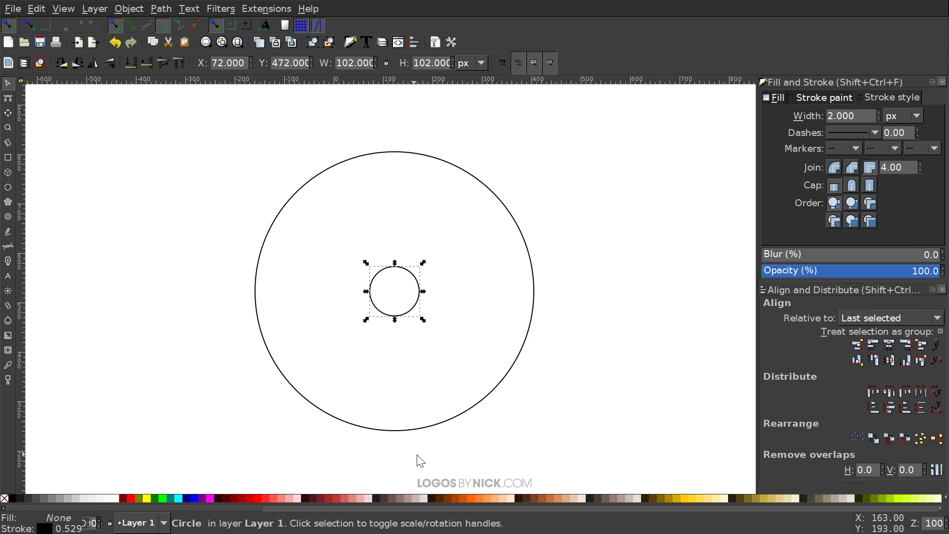
Step: Select both circles and combine them into one path
{"action": "mouse_move", "coordinate": [659, 458]}
{"action": "left_mouse_down"}
{"action": "mouse_move", "coordinate": [219, 150]}
{"action": "mouse_move", "coordinate": [176, 103]}
{"action": "left_mouse_up"}
{"action": "left_click", "coordinate": [156, 7]}
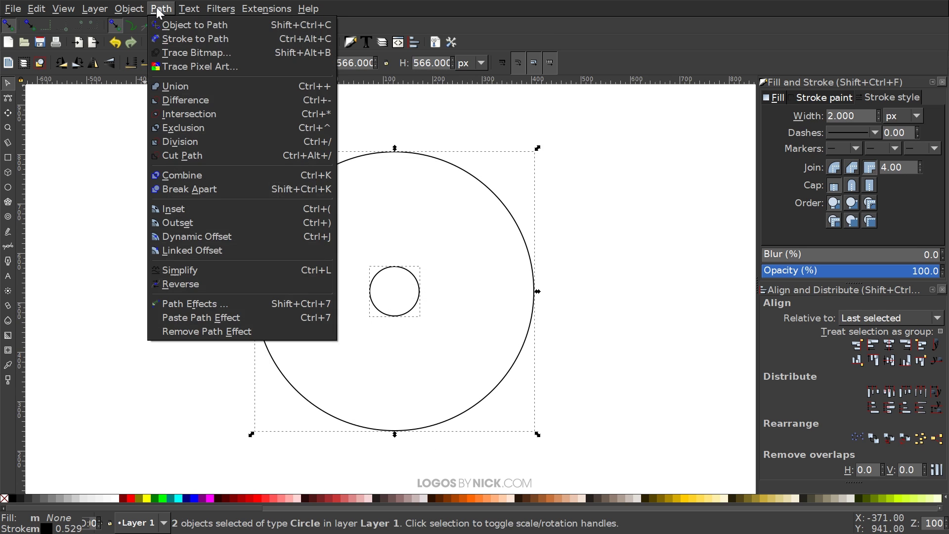
{"action": "left_click", "coordinate": [200, 173]}
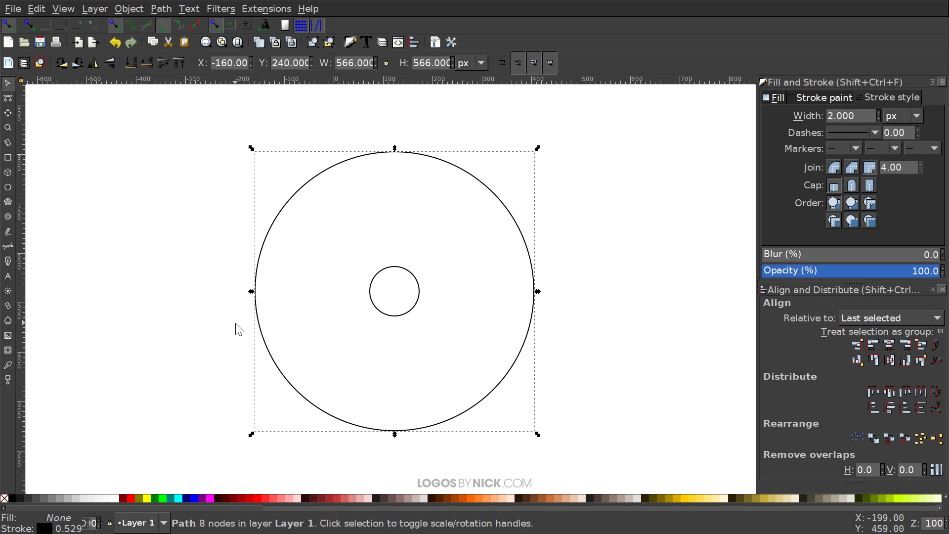
Step: Apply a Stitch Sub-Paths path effect with 75 paths to the combined circles
{"action": "left_click", "coordinate": [161, 10]}
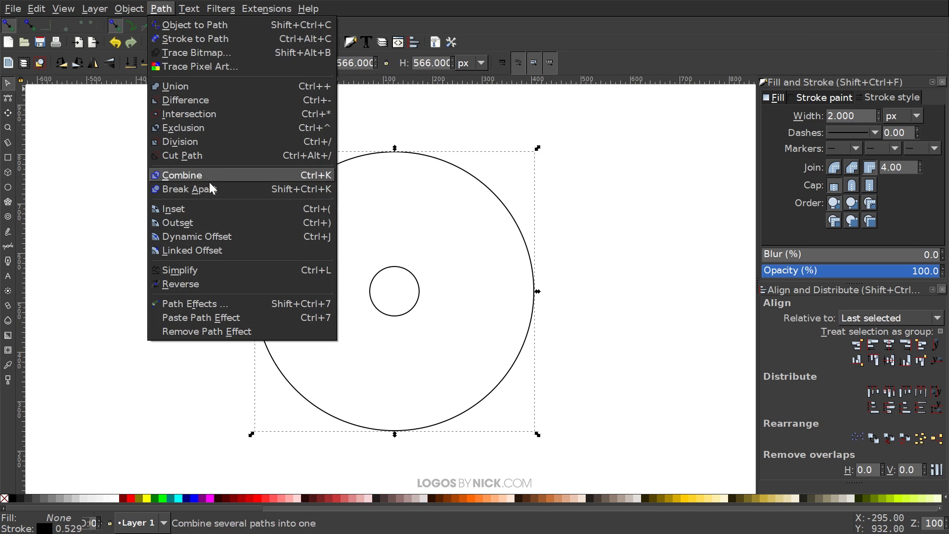
{"action": "left_click", "coordinate": [200, 303]}
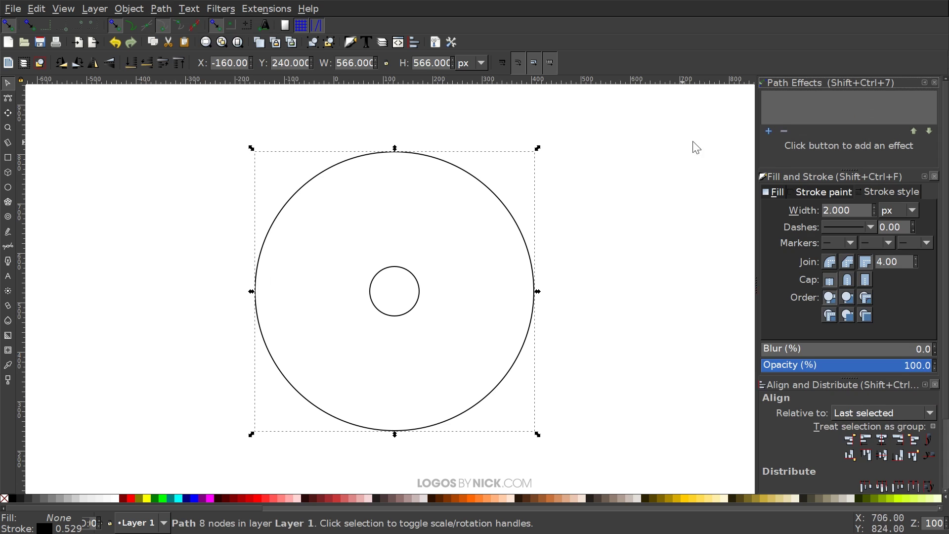
{"action": "left_click", "coordinate": [768, 131]}
{"action": "left_click_drag", "start_coordinate": [536, 238], "coordinate": [538, 313]}
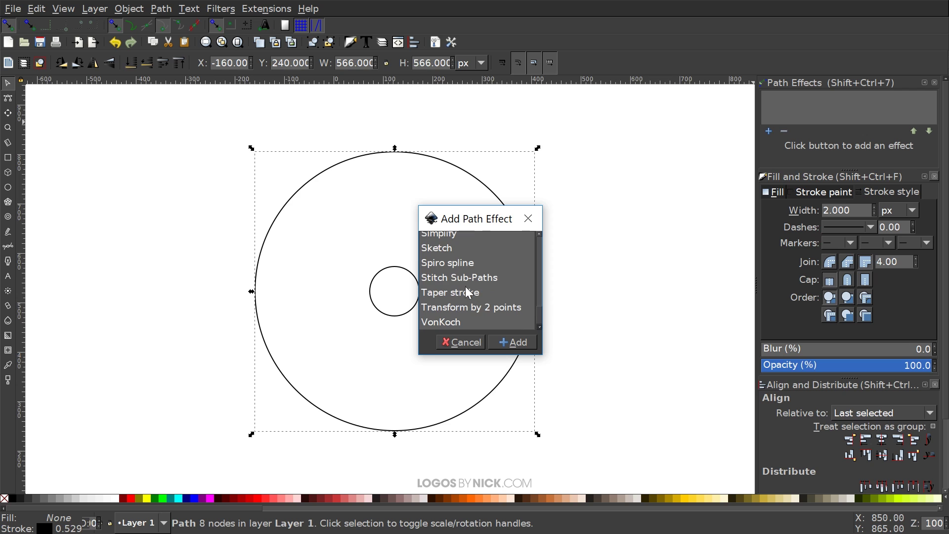
{"action": "left_click", "coordinate": [511, 339]}
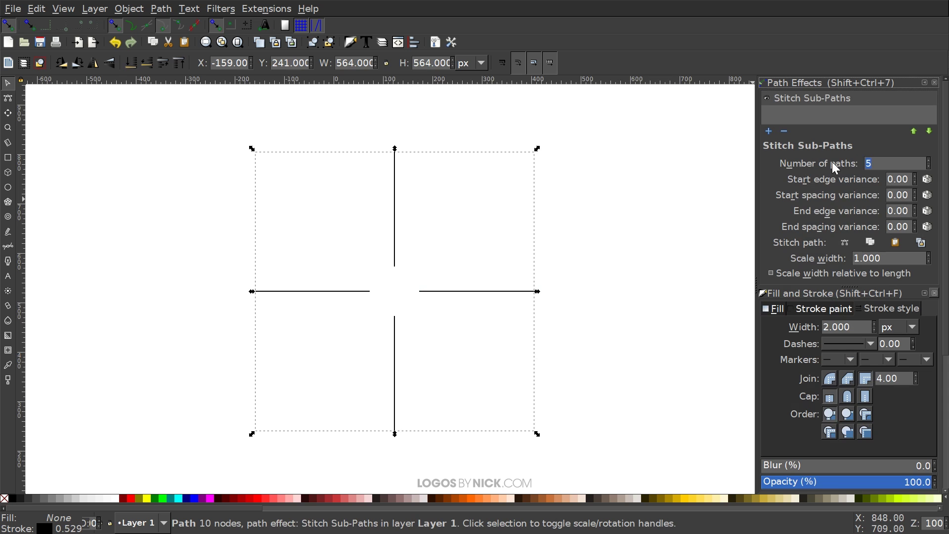
{"action": "type", "text": "75"}
{"action": "key", "text": "Return"}
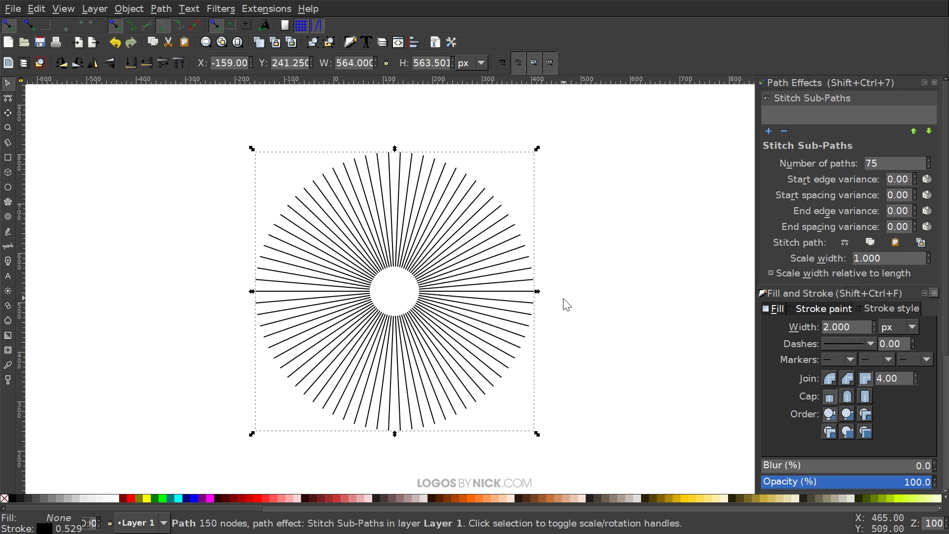
{"action": "left_click_drag", "start_coordinate": [561, 301], "coordinate": [540, 284]}
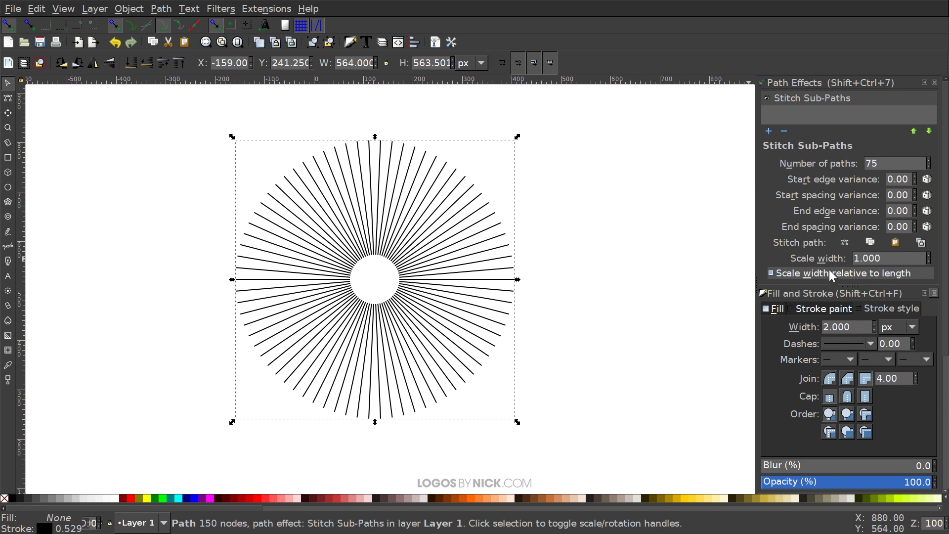
{"action": "scroll", "coordinate": [842, 218], "scroll_direction": "down", "scroll_amount": 2}
{"action": "scroll", "coordinate": [843, 218], "scroll_direction": "up", "scroll_amount": 2}
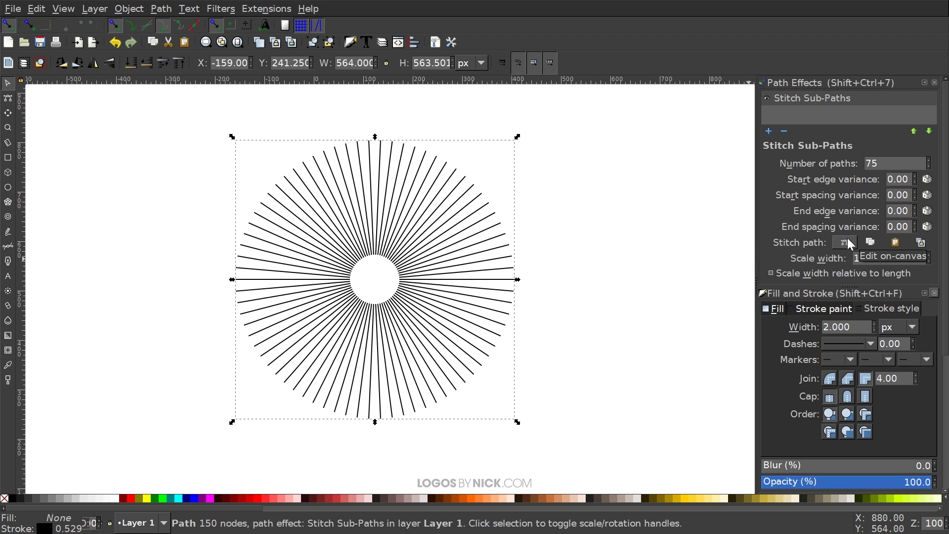
Step: Bend the stitch path on-canvas into a curve so the lines form overlapping loops
{"action": "left_click", "coordinate": [848, 239]}
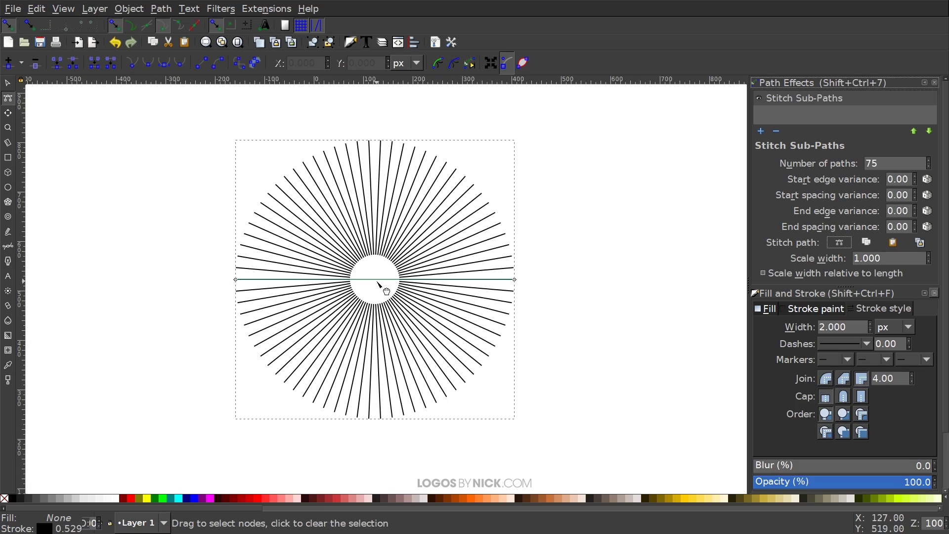
{"action": "mouse_move", "coordinate": [378, 282]}
{"action": "left_mouse_down"}
{"action": "mouse_move", "coordinate": [697, 280]}
{"action": "mouse_move", "coordinate": [525, 272]}
{"action": "mouse_move", "coordinate": [191, 361]}
{"action": "mouse_move", "coordinate": [111, 449]}
{"action": "mouse_move", "coordinate": [360, 436]}
{"action": "mouse_move", "coordinate": [446, 318]}
{"action": "left_mouse_up"}
{"action": "key", "text": "ctrl+z"}
{"action": "mouse_move", "coordinate": [553, 250]}
{"action": "left_mouse_down"}
{"action": "mouse_move", "coordinate": [576, 313]}
{"action": "mouse_move", "coordinate": [563, 409]}
{"action": "mouse_move", "coordinate": [294, 407]}
{"action": "mouse_move", "coordinate": [163, 451]}
{"action": "mouse_move", "coordinate": [546, 470]}
{"action": "mouse_move", "coordinate": [541, 204]}
{"action": "mouse_move", "coordinate": [688, 266]}
{"action": "left_mouse_up"}
{"action": "key", "text": "ctrl+z"}
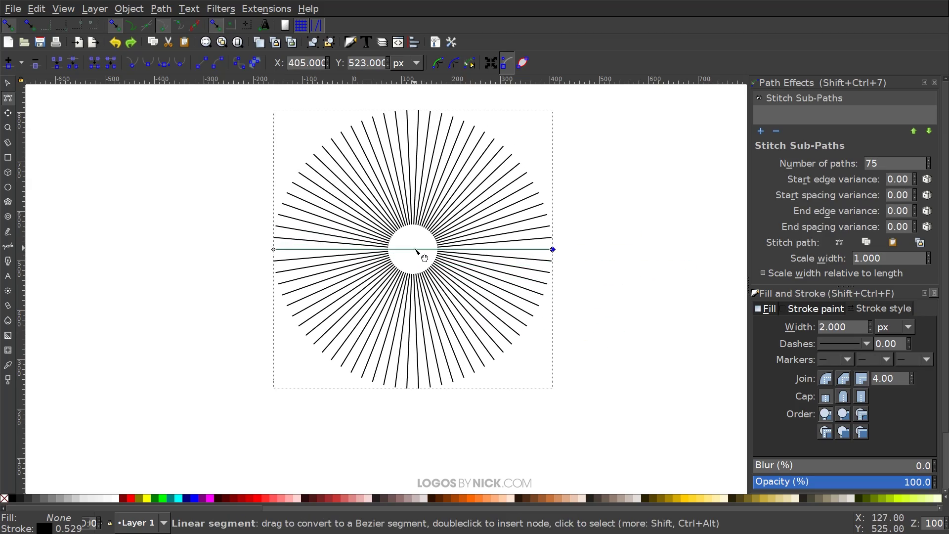
{"action": "mouse_move", "coordinate": [418, 255]}
{"action": "left_mouse_down"}
{"action": "mouse_move", "coordinate": [458, 311]}
{"action": "mouse_move", "coordinate": [624, 413]}
{"action": "mouse_move", "coordinate": [726, 333]}
{"action": "mouse_move", "coordinate": [771, 326]}
{"action": "mouse_move", "coordinate": [370, 364]}
{"action": "mouse_move", "coordinate": [85, 349]}
{"action": "mouse_move", "coordinate": [442, 324]}
{"action": "mouse_move", "coordinate": [420, 321]}
{"action": "left_mouse_up"}
{"action": "scroll", "coordinate": [420, 321], "scroll_direction": "down", "scroll_amount": 1, "text": "ctrl"}
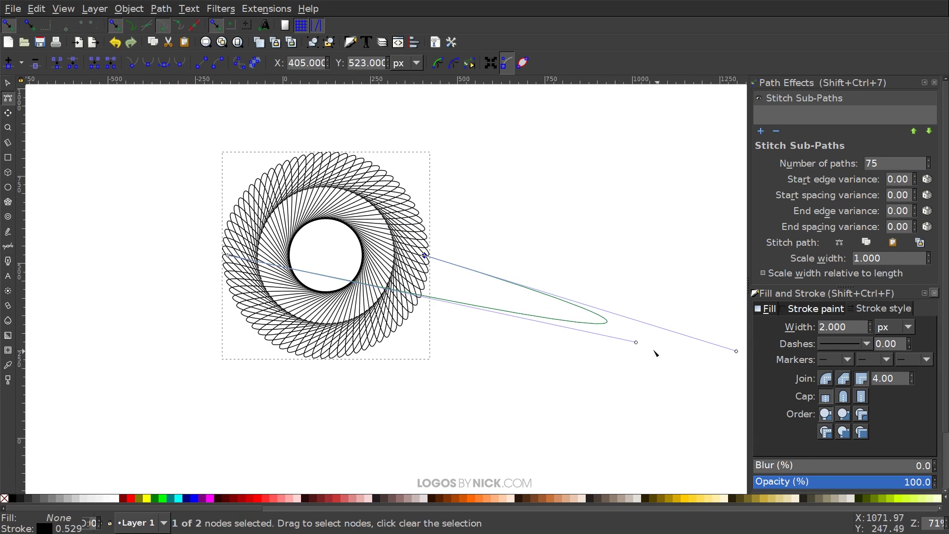
{"action": "mouse_move", "coordinate": [636, 341]}
{"action": "left_mouse_down"}
{"action": "mouse_move", "coordinate": [636, 407]}
{"action": "mouse_move", "coordinate": [676, 449]}
{"action": "mouse_move", "coordinate": [679, 486]}
{"action": "mouse_move", "coordinate": [525, 417]}
{"action": "left_mouse_up"}
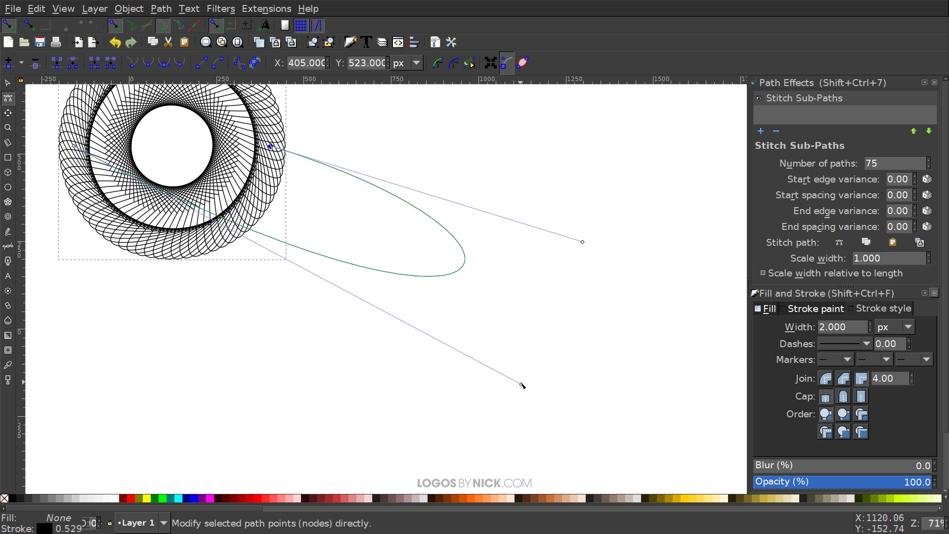
{"action": "key", "text": "Escape"}
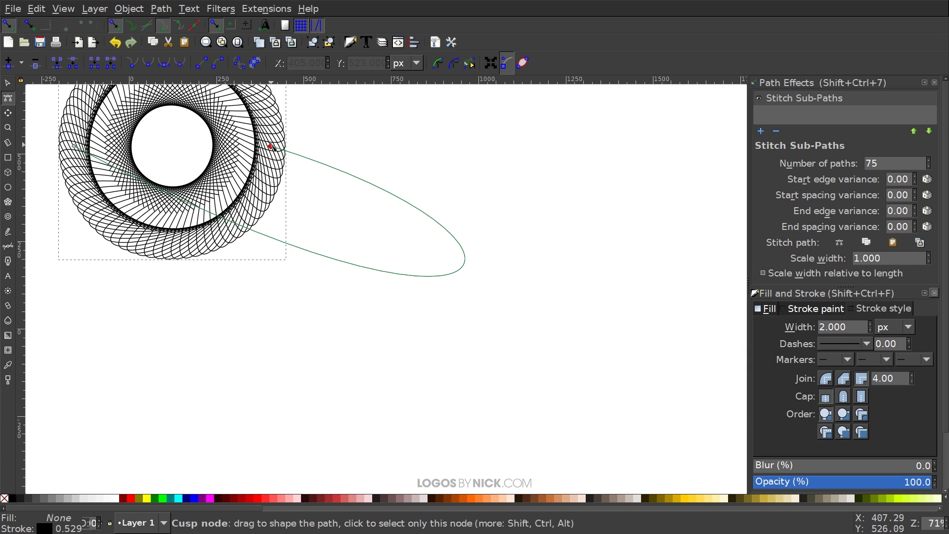
{"action": "left_click", "coordinate": [270, 146]}
{"action": "left_click_drag", "start_coordinate": [523, 387], "coordinate": [645, 464]}
{"action": "scroll", "coordinate": [519, 341], "scroll_direction": "up", "scroll_amount": 3}
{"action": "scroll", "coordinate": [519, 340], "scroll_direction": "left", "scroll_amount": 5}
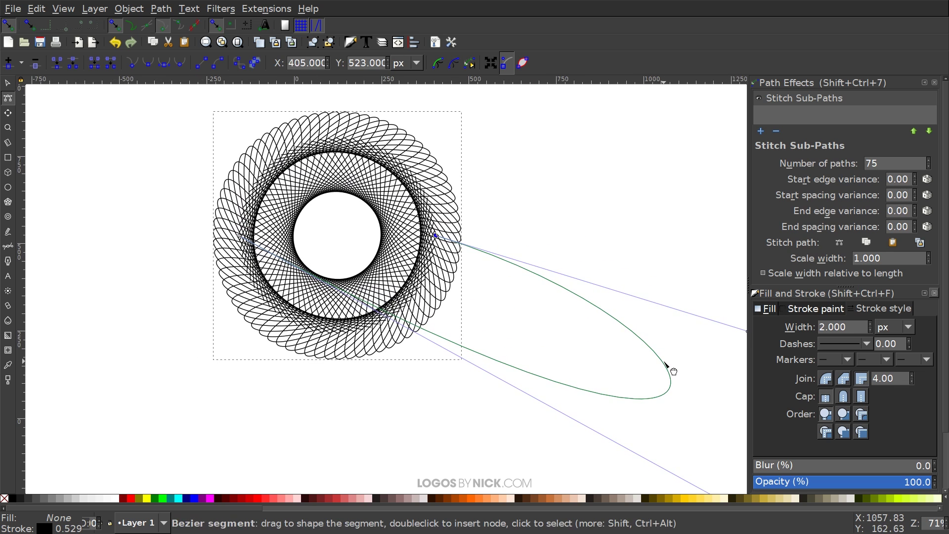
{"action": "left_click", "coordinate": [663, 363]}
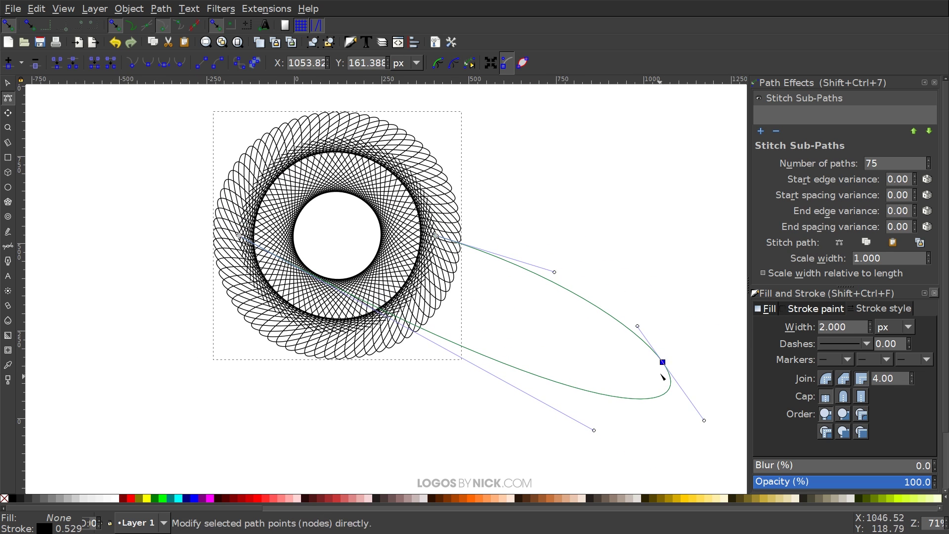
{"action": "left_click_drag", "start_coordinate": [662, 362], "coordinate": [663, 294]}
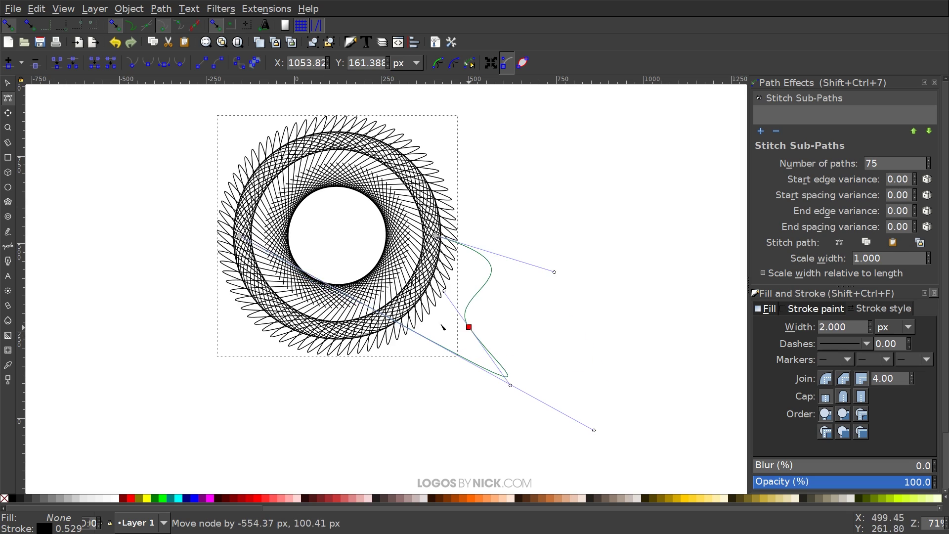
{"action": "left_click_drag", "start_coordinate": [738, 214], "coordinate": [737, 126]}
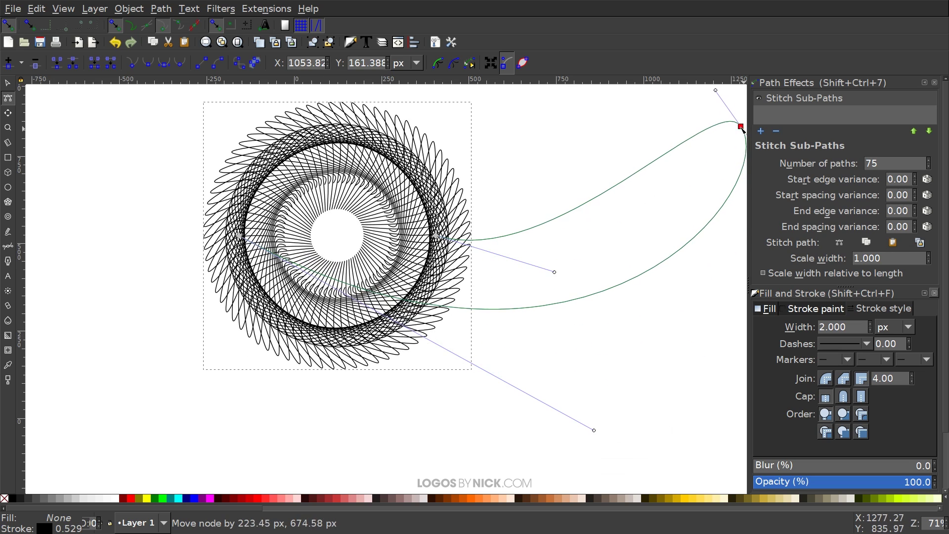
{"action": "key", "text": "ctrl+z"}
{"action": "key", "text": "ctrl+z"}
{"action": "key", "text": "ctrl+z"}
{"action": "left_click_drag", "start_coordinate": [482, 275], "coordinate": [512, 292]}
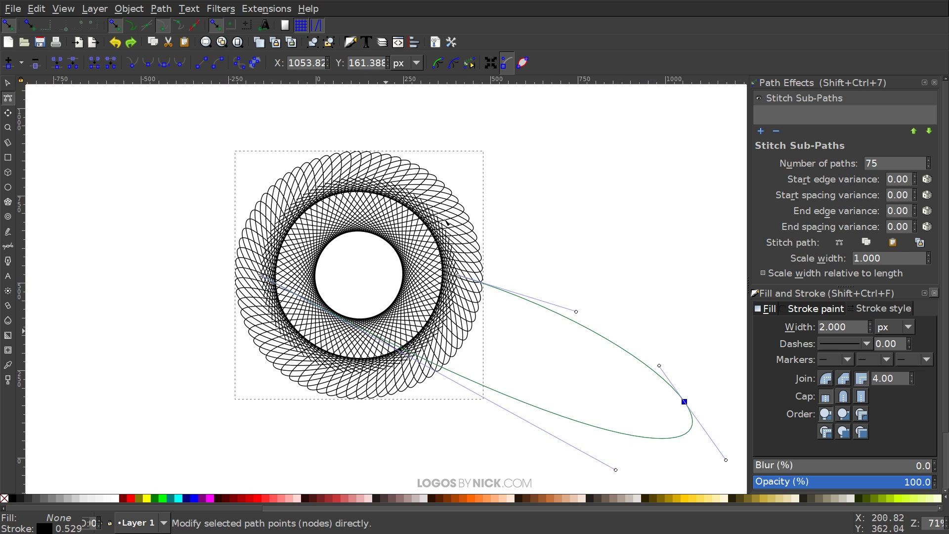
Step: Convert the stitched ring to an ordinary path and move it toward the upper left
{"action": "left_click", "coordinate": [168, 9]}
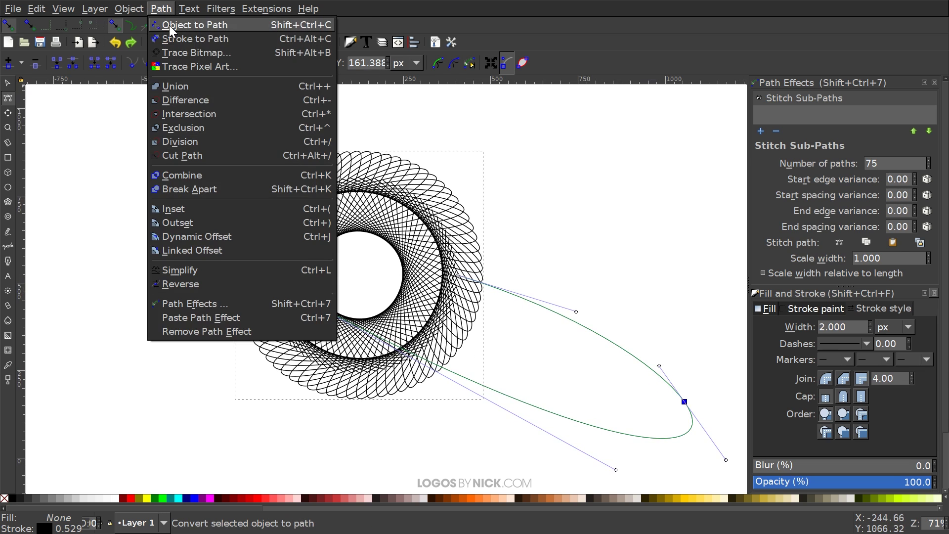
{"action": "left_click", "coordinate": [169, 25]}
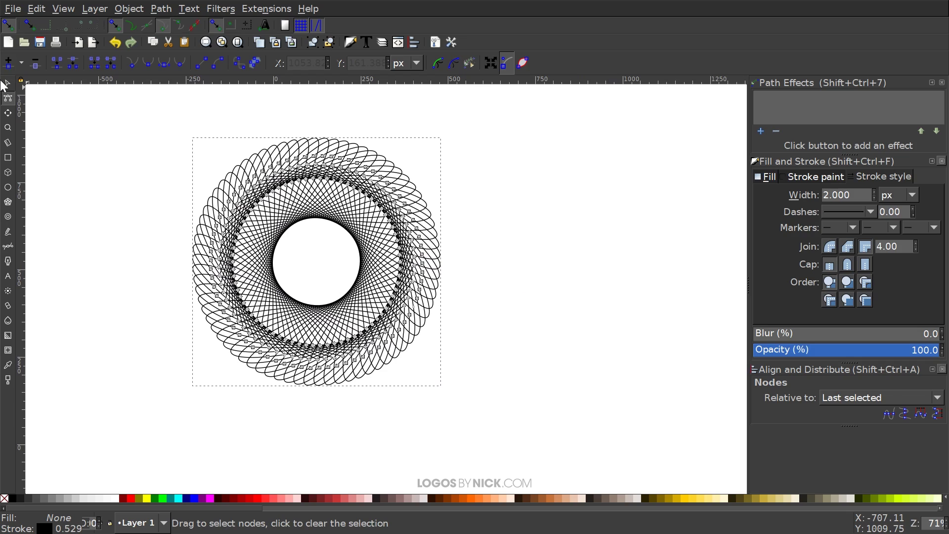
{"action": "left_click", "coordinate": [7, 83]}
{"action": "mouse_move", "coordinate": [447, 245]}
{"action": "left_mouse_down"}
{"action": "mouse_move", "coordinate": [430, 287]}
{"action": "mouse_move", "coordinate": [254, 158]}
{"action": "left_mouse_up"}
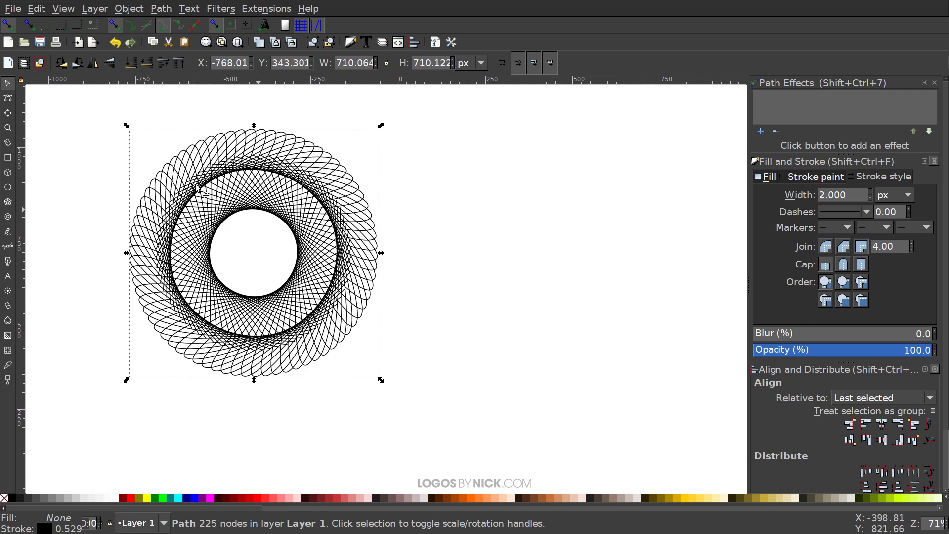
{"action": "left_click_drag", "start_coordinate": [183, 185], "coordinate": [397, 364]}
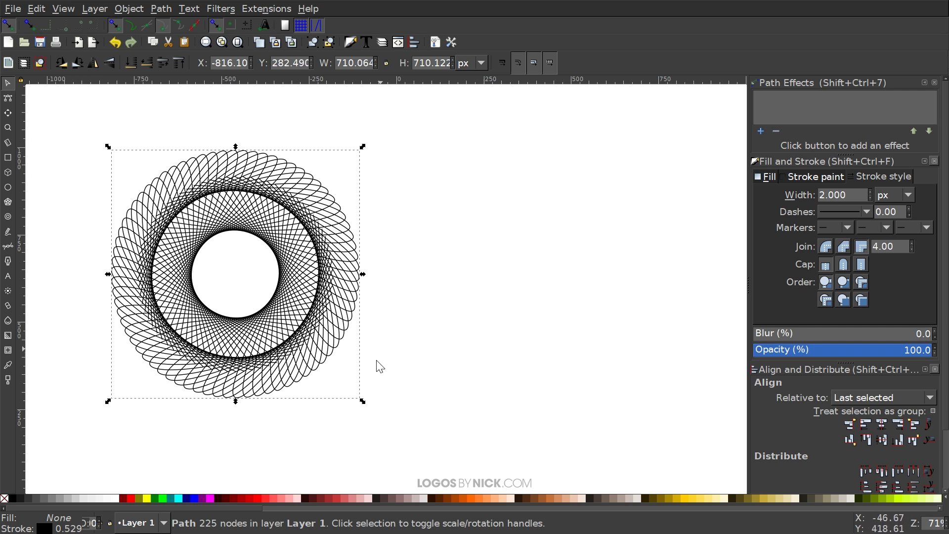
Step: Set the spirograph's stroke to magenta, nudge it slightly up-left, then deselect it
{"action": "left_click", "coordinate": [132, 495], "text": "shift"}
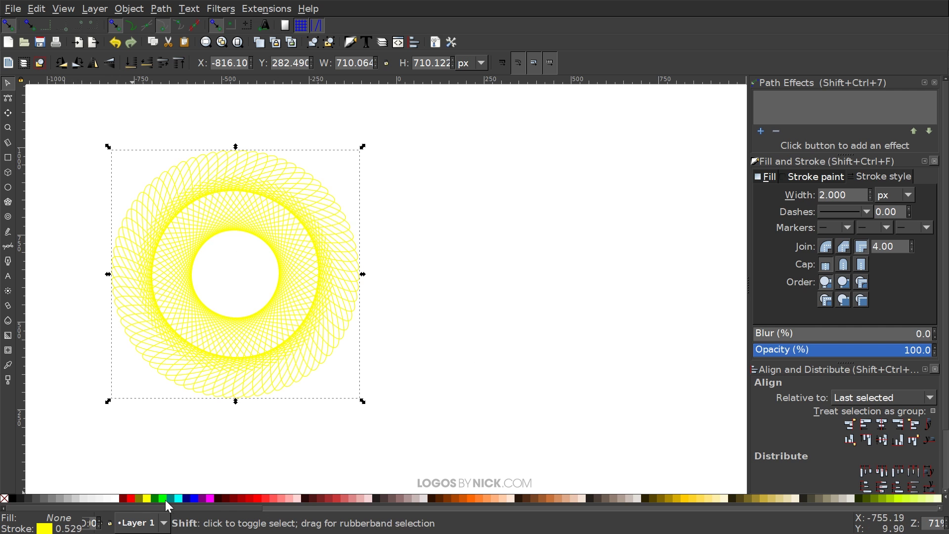
{"action": "left_click", "coordinate": [165, 500], "text": "shift"}
{"action": "left_click", "coordinate": [201, 500], "text": "shift"}
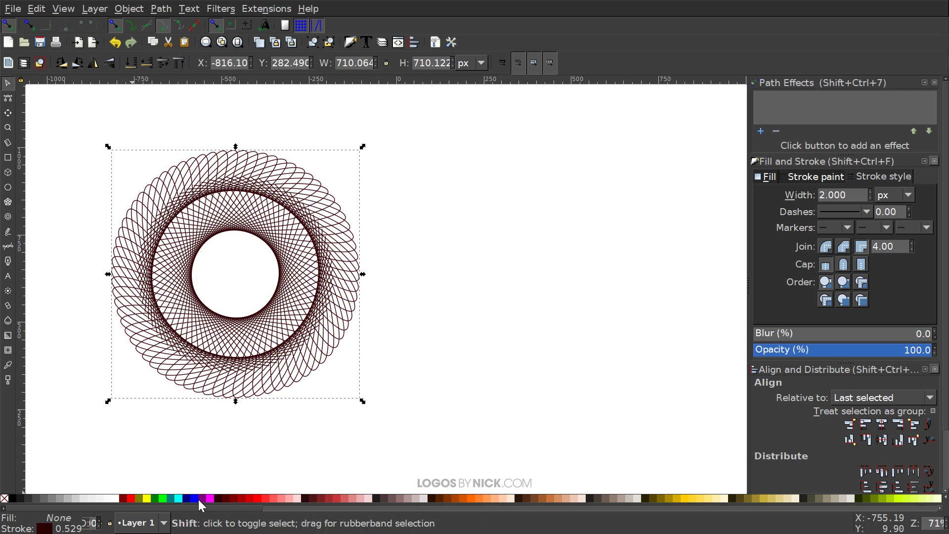
{"action": "left_click", "coordinate": [209, 498], "text": "shift"}
{"action": "left_click_drag", "start_coordinate": [345, 281], "coordinate": [321, 256]}
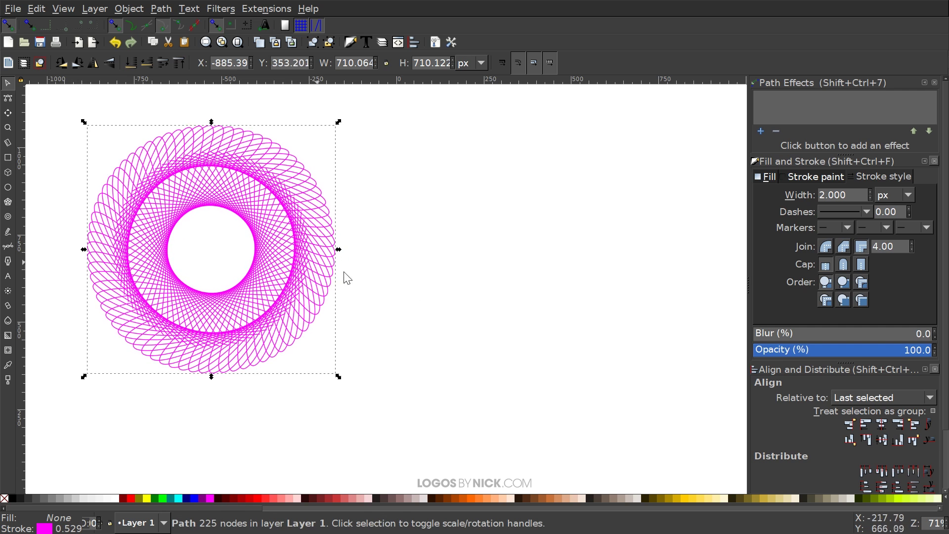
{"action": "left_click", "coordinate": [413, 295]}
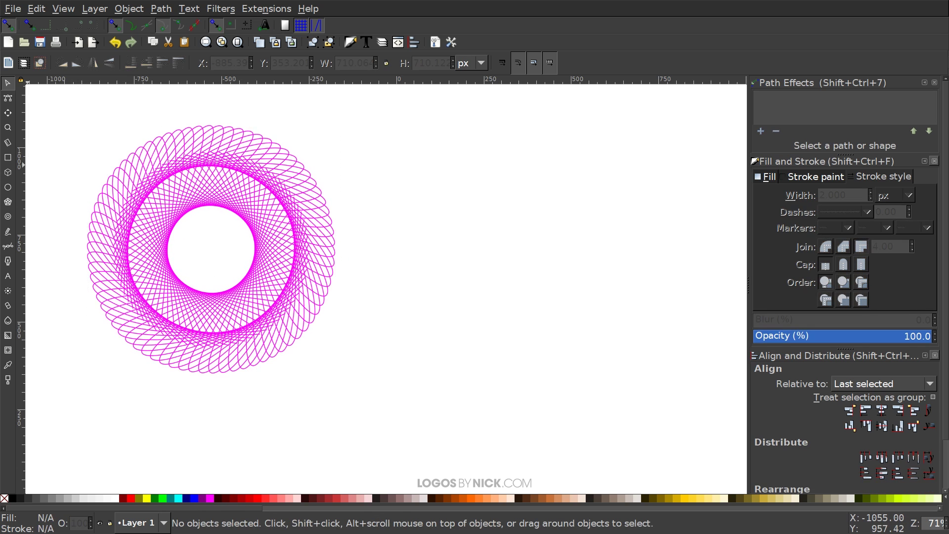
Step: Draw a large five-pointed star right of the ring, widening its arms to spoke ratio 0.522
{"action": "left_click", "coordinate": [8, 203]}
{"action": "left_click", "coordinate": [71, 62]}
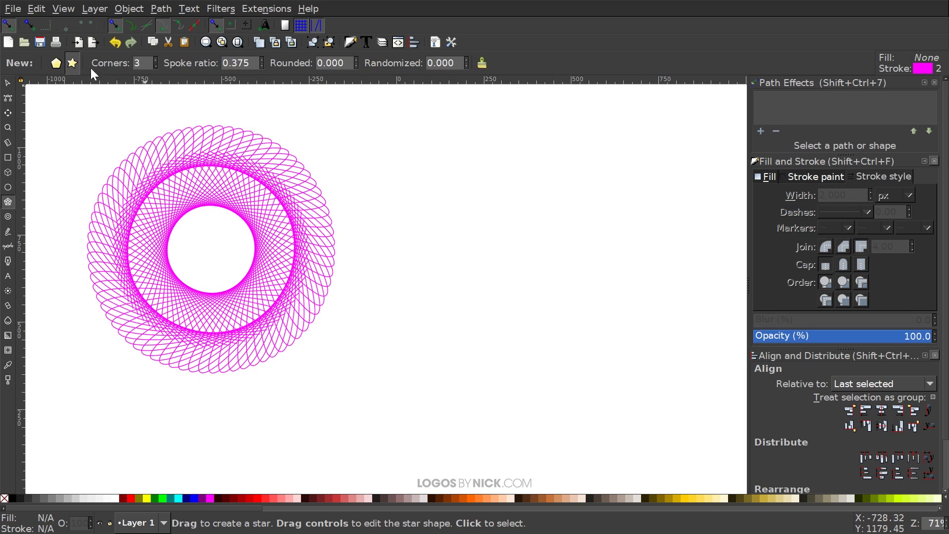
{"action": "type", "text": "5"}
{"action": "scroll", "coordinate": [497, 220], "scroll_direction": "right", "scroll_amount": 2}
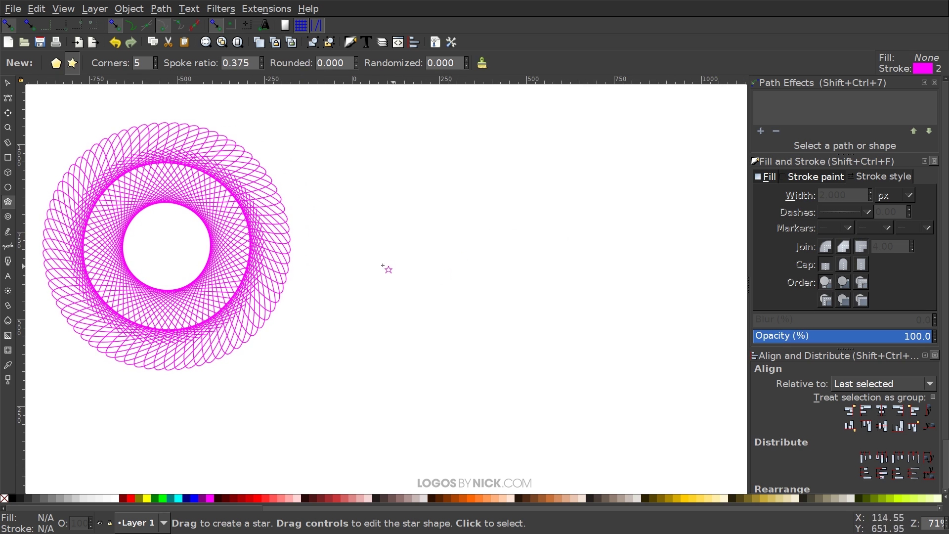
{"action": "mouse_move", "coordinate": [455, 264]}
{"action": "left_mouse_down"}
{"action": "mouse_move", "coordinate": [505, 292]}
{"action": "mouse_move", "coordinate": [456, 135]}
{"action": "left_mouse_up"}
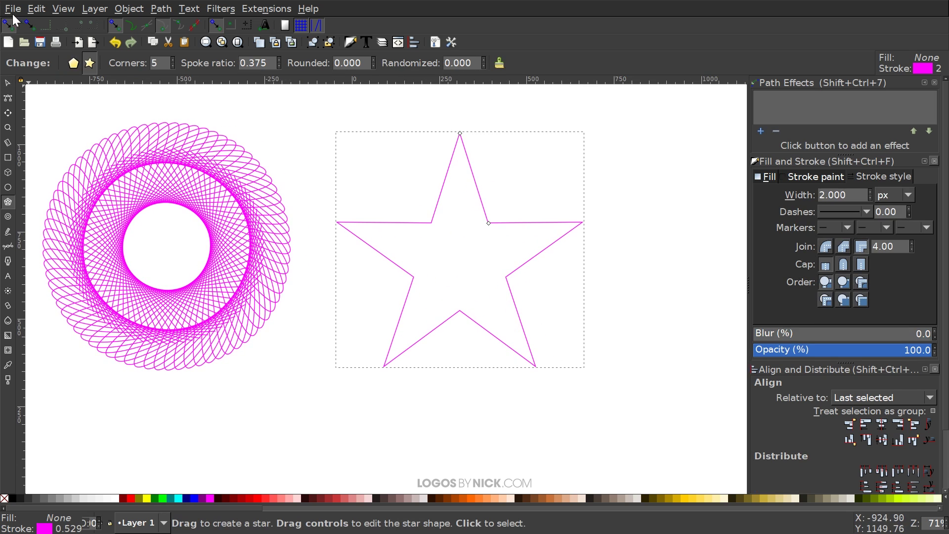
{"action": "left_click_drag", "start_coordinate": [489, 222], "coordinate": [499, 208]}
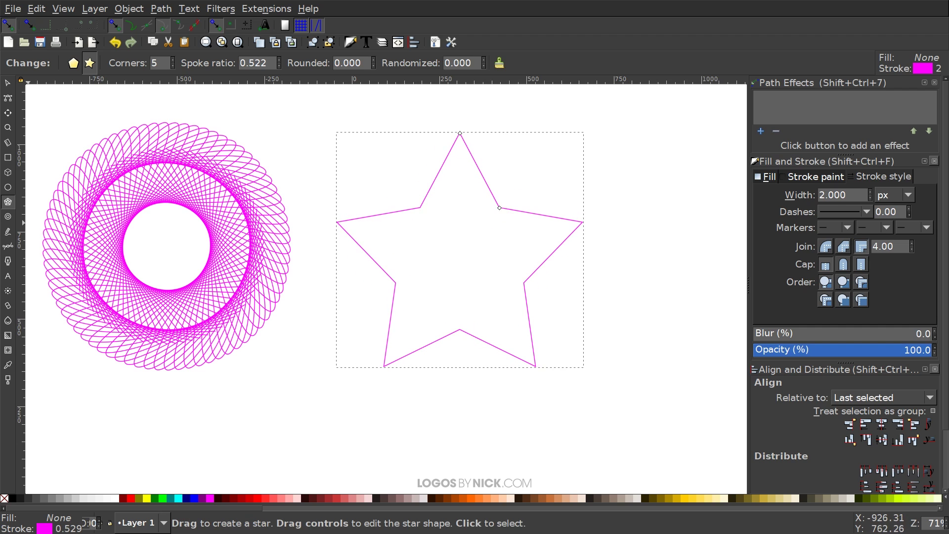
Step: Duplicate the star and shrink the copy to a small star at its centre
{"action": "left_click", "coordinate": [8, 83]}
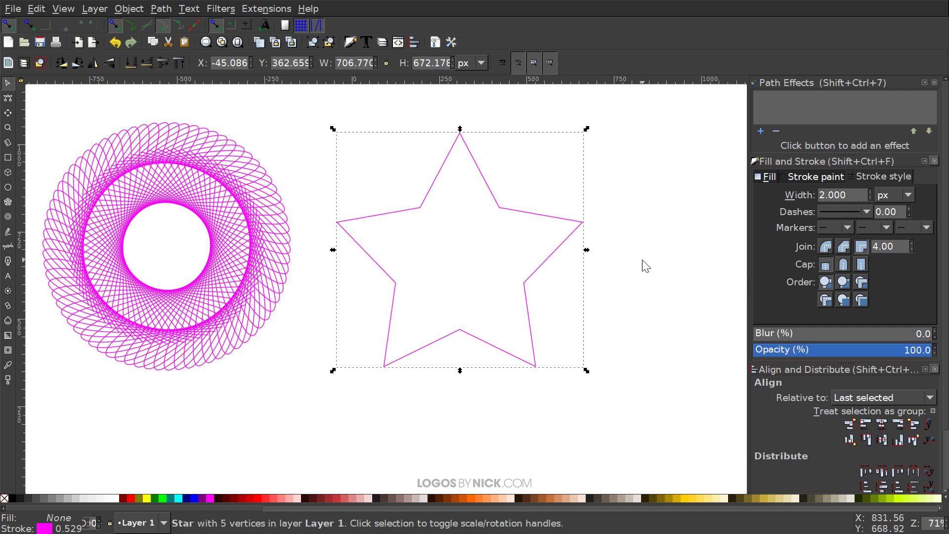
{"action": "key", "text": "ctrl+d"}
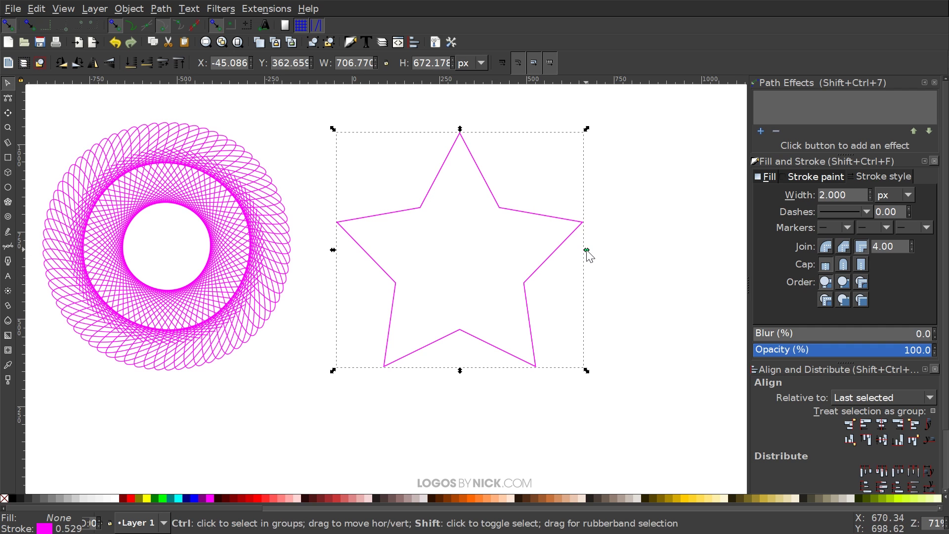
{"action": "left_click_drag", "start_coordinate": [586, 250], "coordinate": [483, 254]}
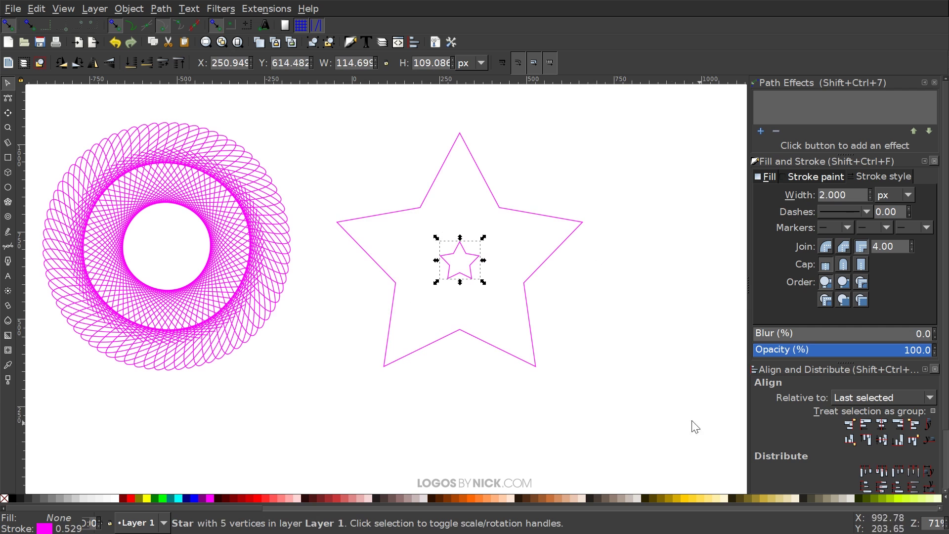
Step: Select both stars and combine them into a single 20-node path
{"action": "left_click_drag", "start_coordinate": [667, 418], "coordinate": [326, 287]}
{"action": "scroll", "coordinate": [393, 363], "scroll_direction": "down", "scroll_amount": 5}
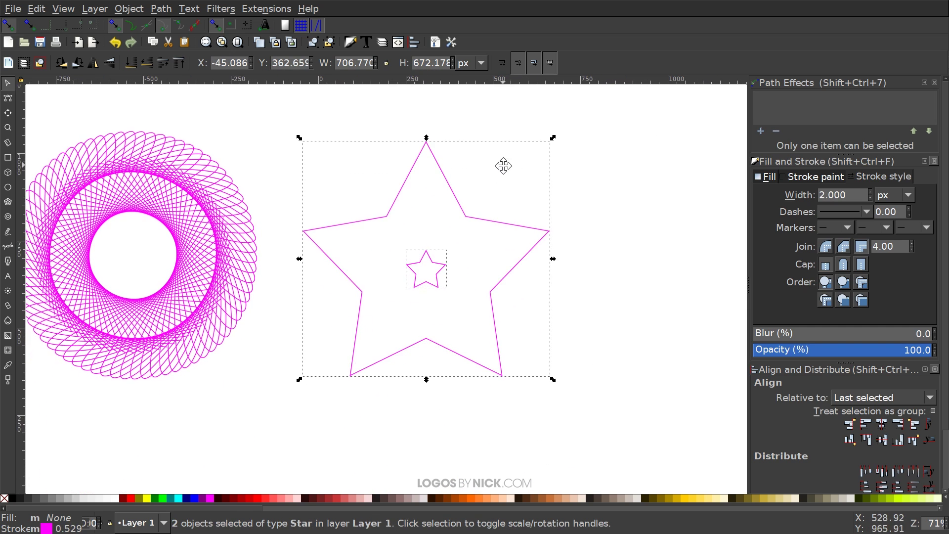
{"action": "left_click", "coordinate": [167, 9]}
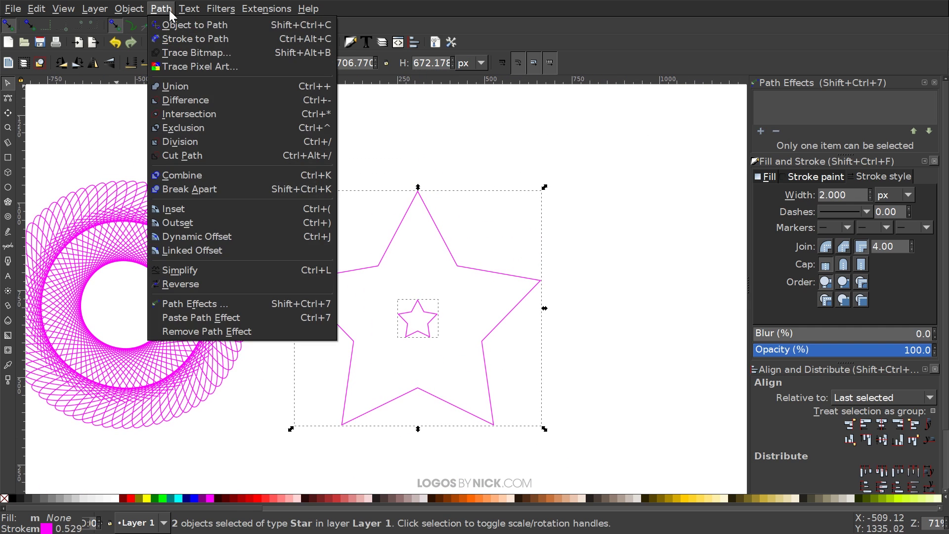
{"action": "left_click", "coordinate": [182, 175]}
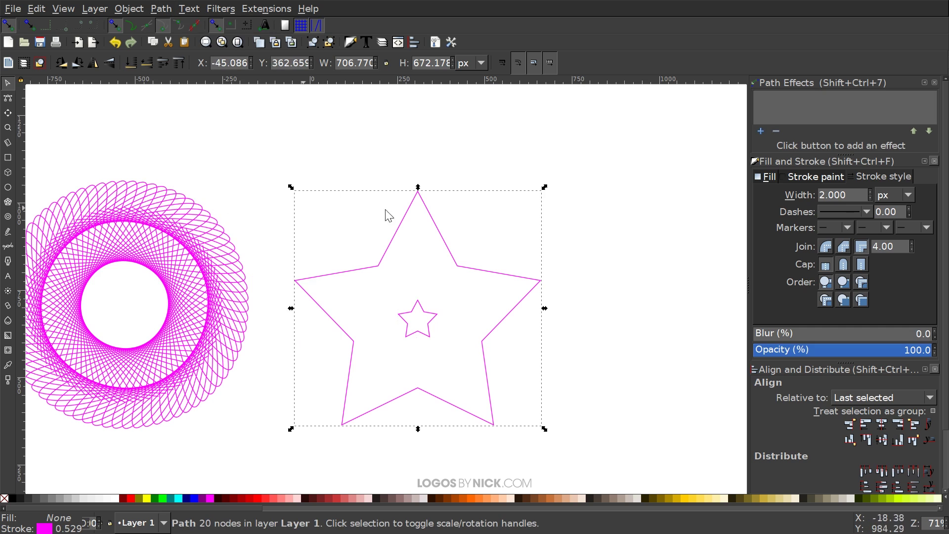
Step: Apply a Stitch Sub-Paths effect with 75 paths to the combined stars
{"action": "left_click", "coordinate": [762, 133]}
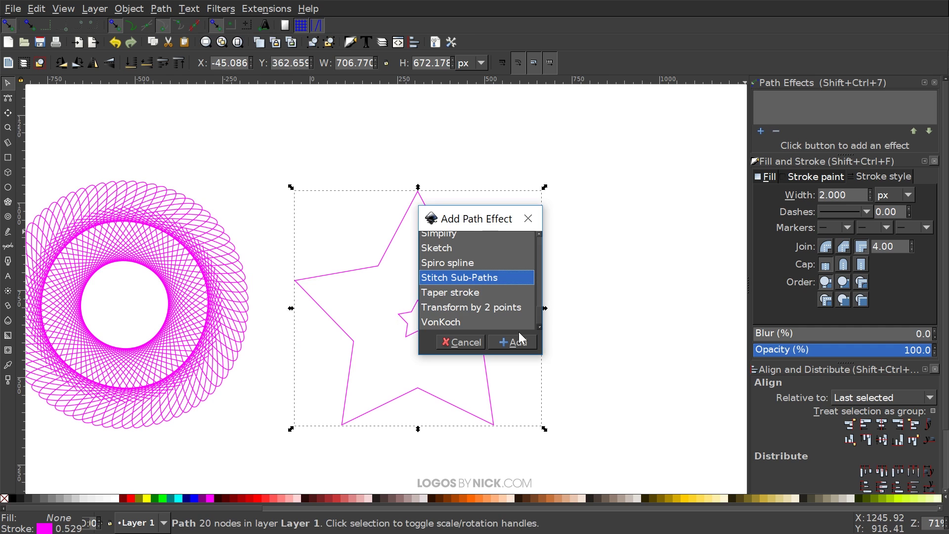
{"action": "left_click", "coordinate": [510, 342]}
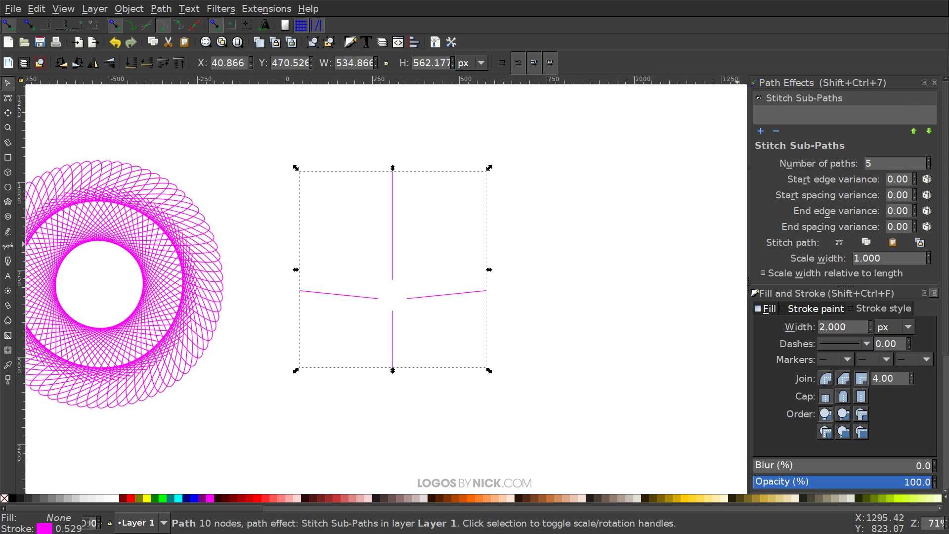
{"action": "type", "text": "75"}
{"action": "key", "text": "Return"}
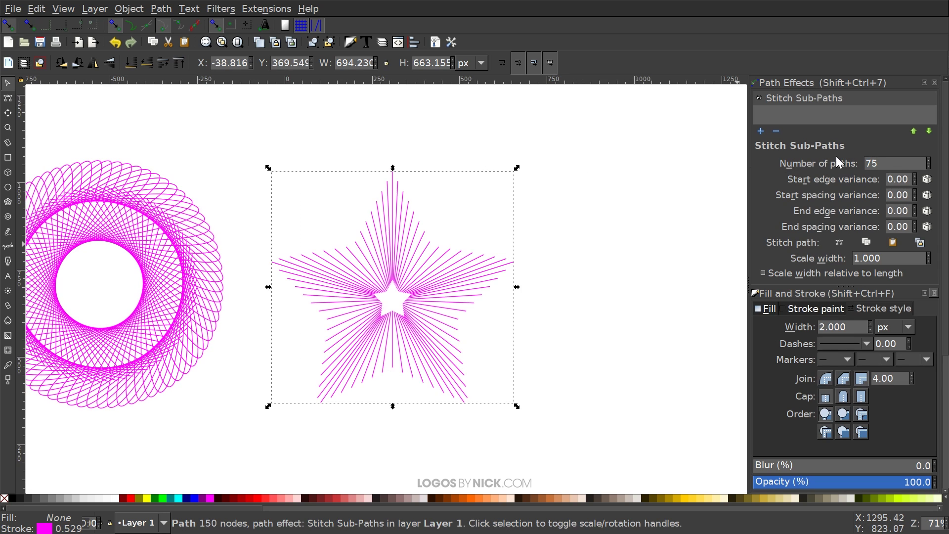
{"action": "scroll", "coordinate": [479, 286], "scroll_direction": "down", "scroll_amount": 1}
{"action": "scroll", "coordinate": [479, 287], "scroll_direction": "right", "scroll_amount": 1}
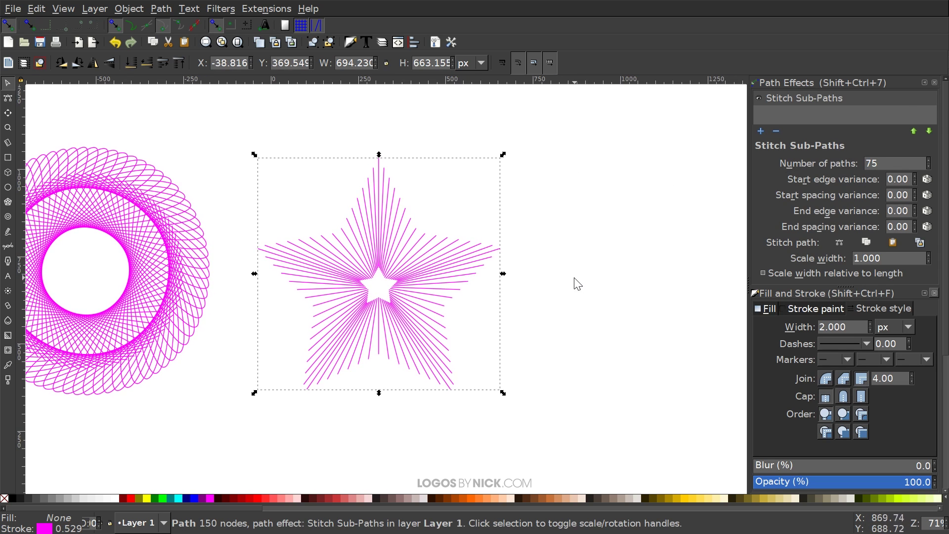
Step: Drag the stitch path on canvas into a curve so the 75 lines swirl
{"action": "left_click", "coordinate": [838, 243]}
{"action": "mouse_move", "coordinate": [378, 276]}
{"action": "left_mouse_down"}
{"action": "mouse_move", "coordinate": [382, 292]}
{"action": "mouse_move", "coordinate": [470, 322]}
{"action": "mouse_move", "coordinate": [713, 349]}
{"action": "mouse_move", "coordinate": [391, 378]}
{"action": "mouse_move", "coordinate": [293, 308]}
{"action": "mouse_move", "coordinate": [415, 365]}
{"action": "mouse_move", "coordinate": [206, 361]}
{"action": "mouse_move", "coordinate": [128, 389]}
{"action": "mouse_move", "coordinate": [288, 343]}
{"action": "mouse_move", "coordinate": [329, 381]}
{"action": "mouse_move", "coordinate": [546, 416]}
{"action": "mouse_move", "coordinate": [325, 379]}
{"action": "mouse_move", "coordinate": [301, 360]}
{"action": "mouse_move", "coordinate": [408, 399]}
{"action": "mouse_move", "coordinate": [424, 254]}
{"action": "mouse_move", "coordinate": [452, 296]}
{"action": "mouse_move", "coordinate": [460, 255]}
{"action": "mouse_move", "coordinate": [553, 221]}
{"action": "mouse_move", "coordinate": [620, 172]}
{"action": "mouse_move", "coordinate": [479, 186]}
{"action": "mouse_move", "coordinate": [434, 313]}
{"action": "mouse_move", "coordinate": [413, 291]}
{"action": "left_mouse_up"}
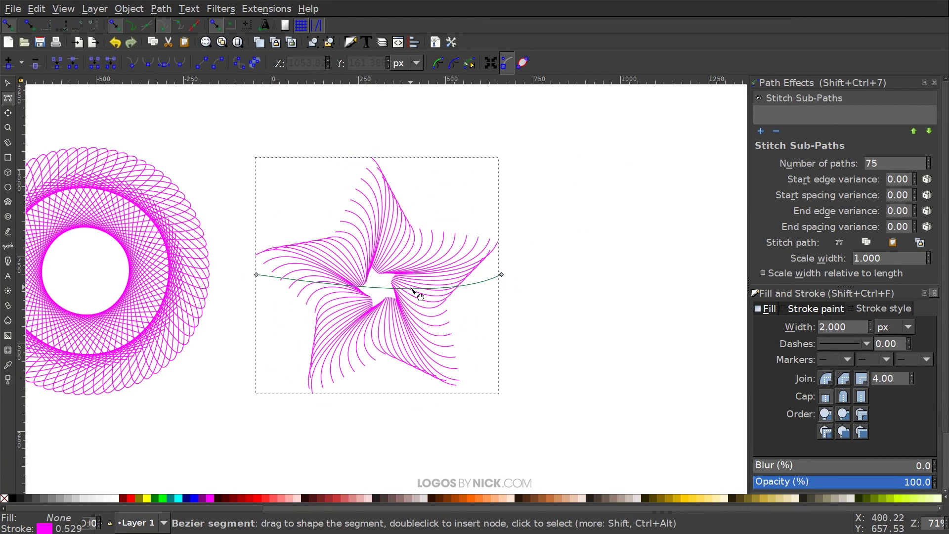